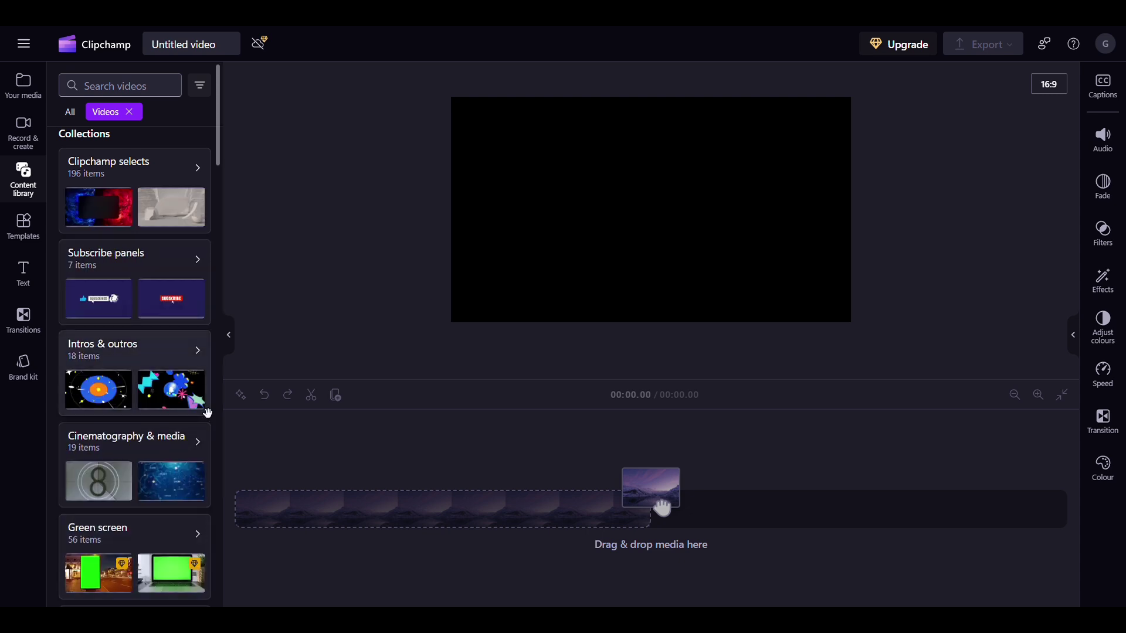
- Open the Landscapes collection of stock videos in the content library
scroll(153, 437, "down", 9)
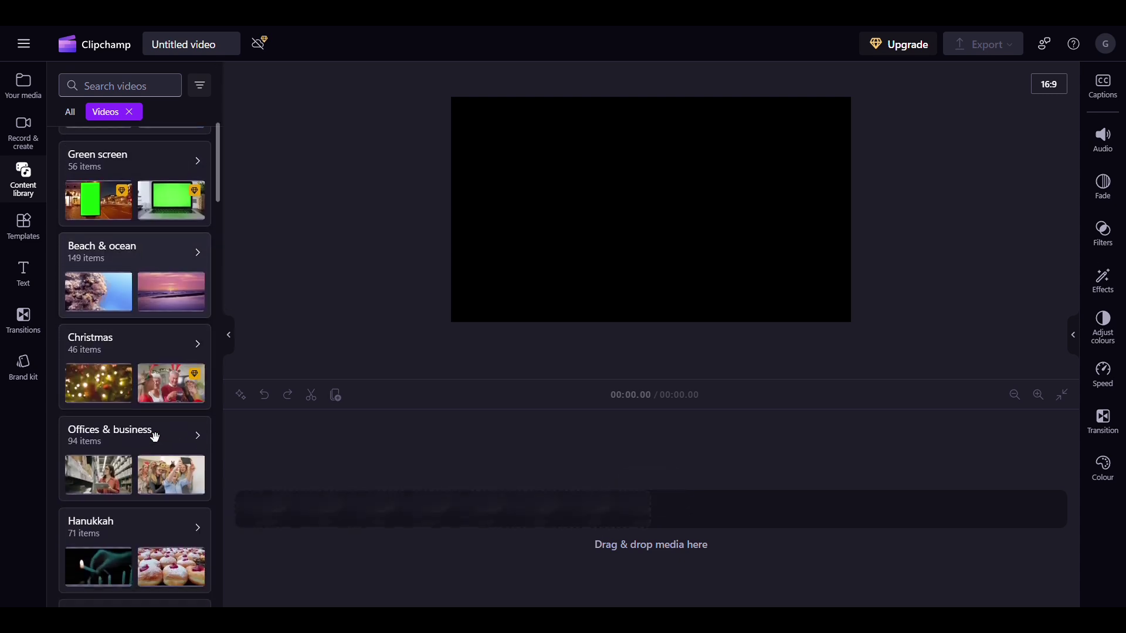
scroll(155, 437, "down", 4)
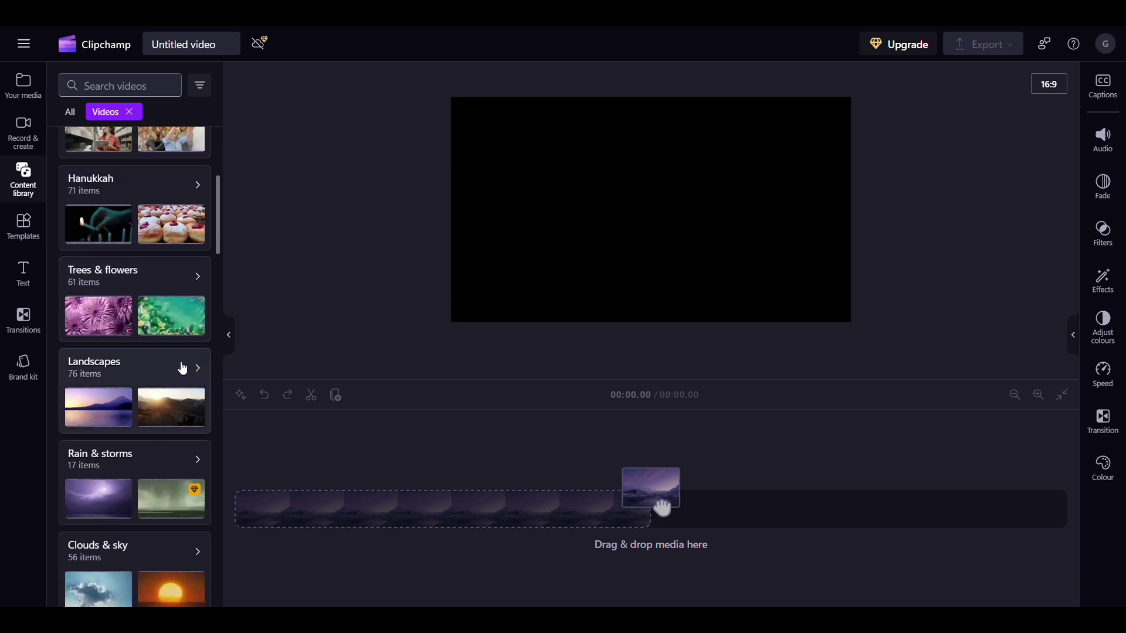
left_click(183, 368)
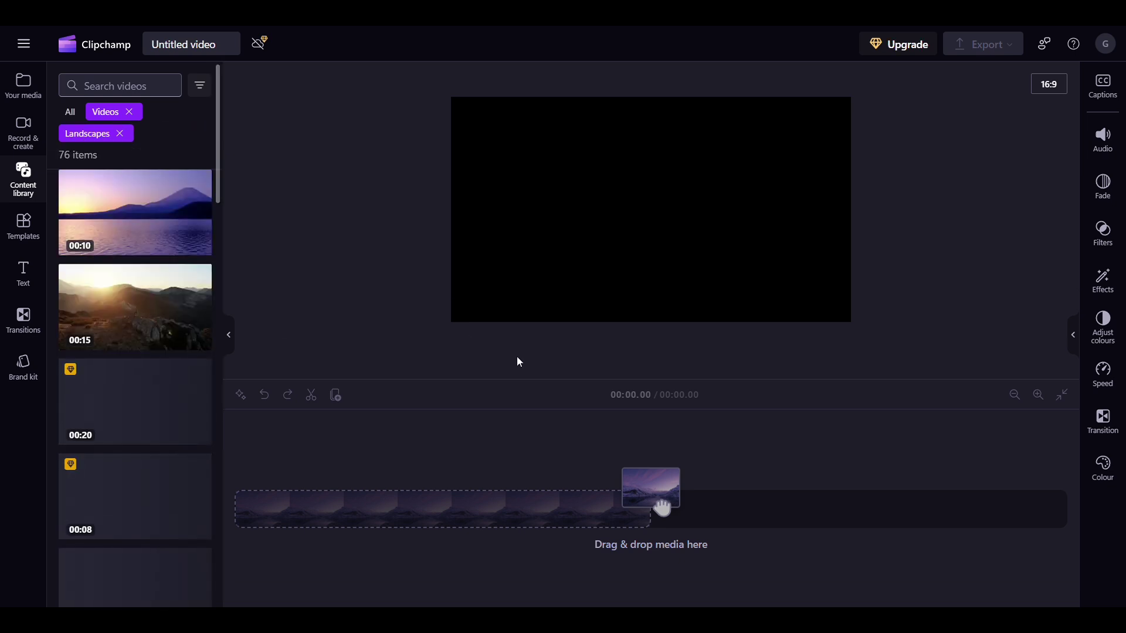
- Add the free stock video "Tranquil lake at sunset" from the Landscapes collection to the timeline
scroll(183, 339, "down", 3)
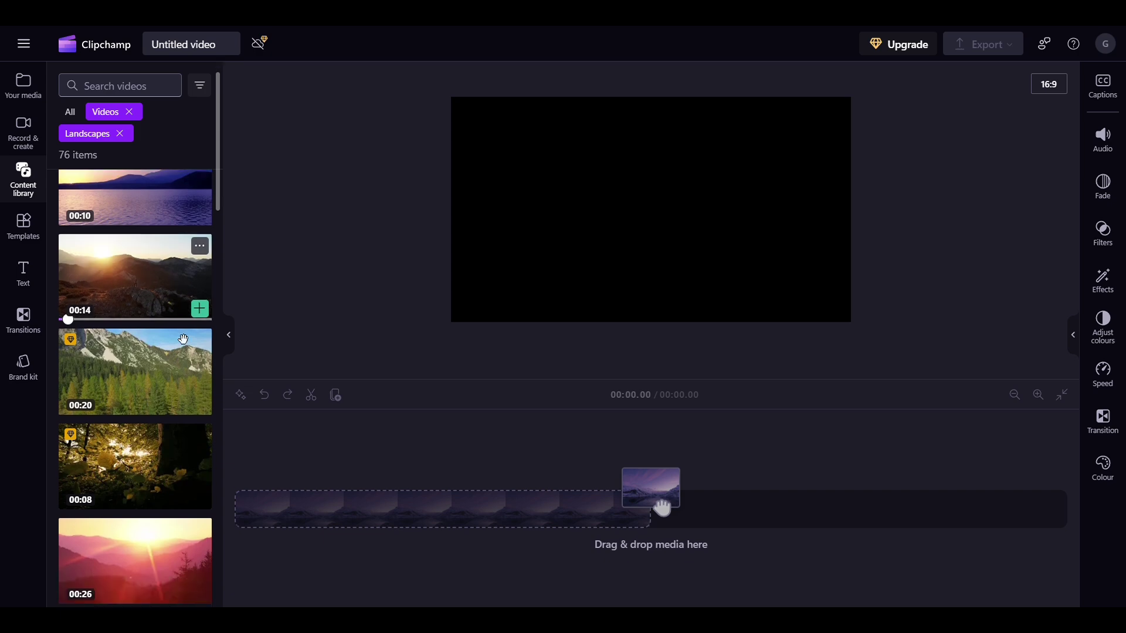
scroll(183, 339, "down", 5)
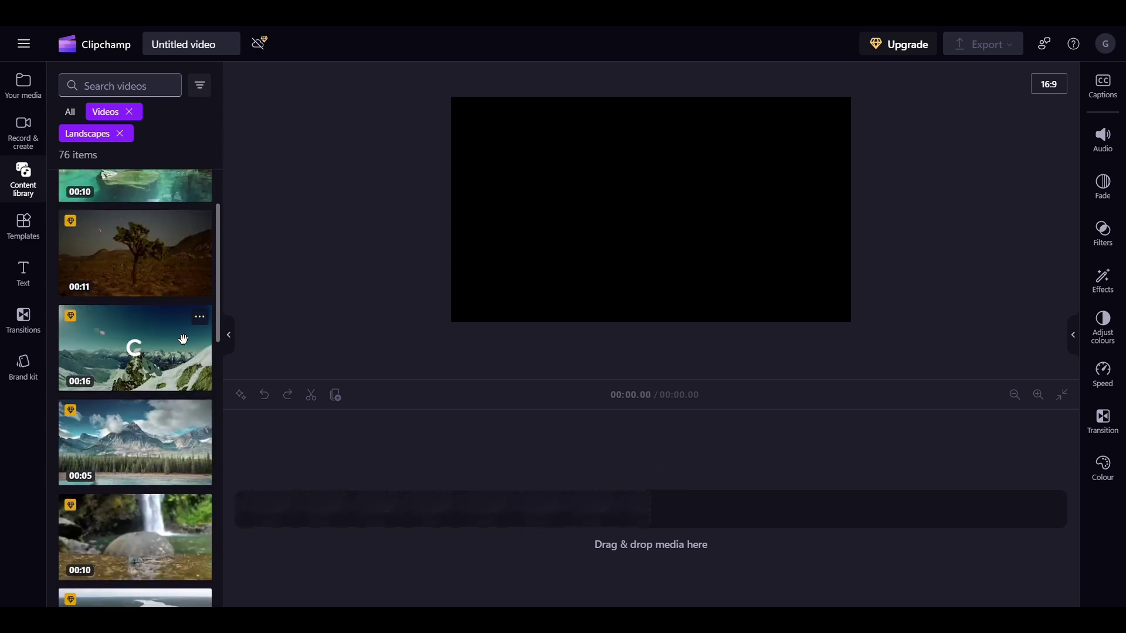
scroll(183, 339, "down", 4)
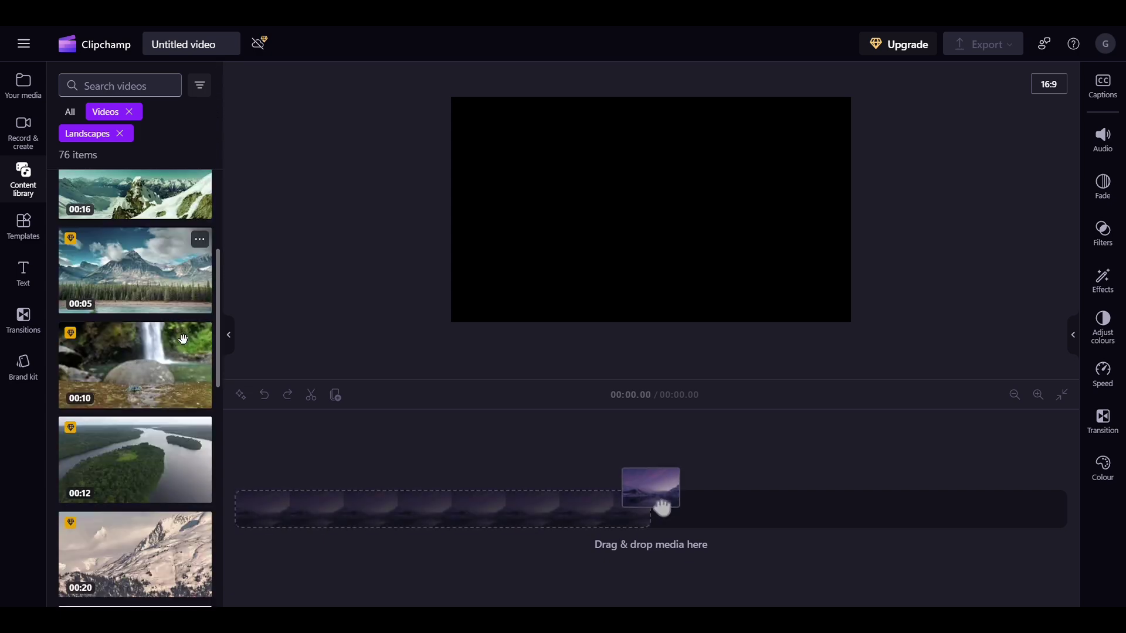
scroll(178, 338, "down", 5)
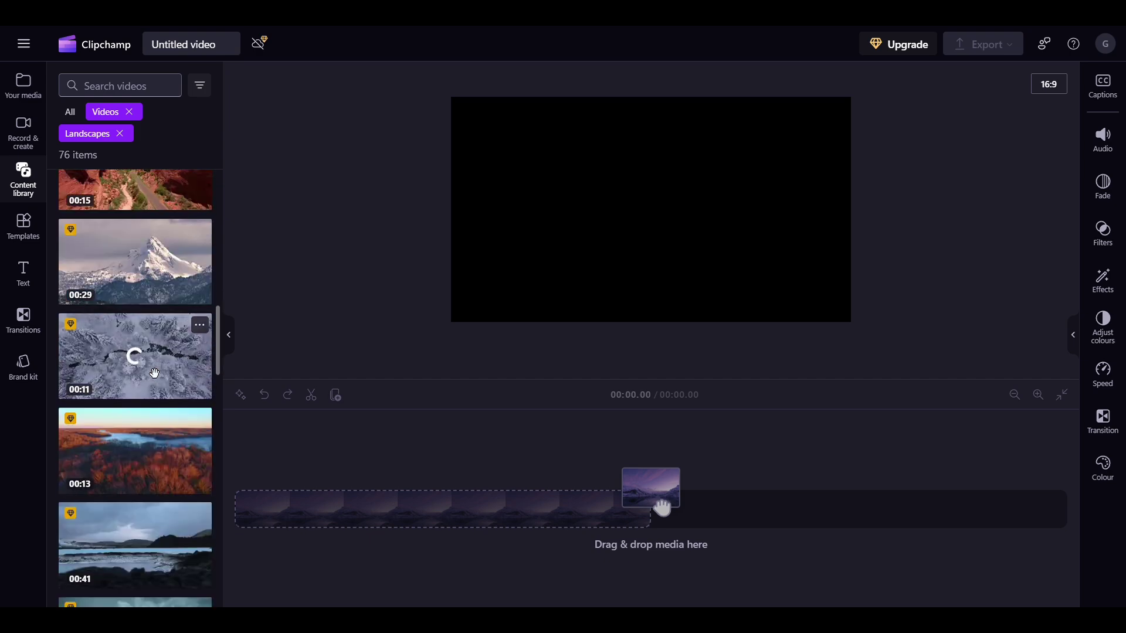
scroll(154, 373, "up", 14)
left_click(171, 206)
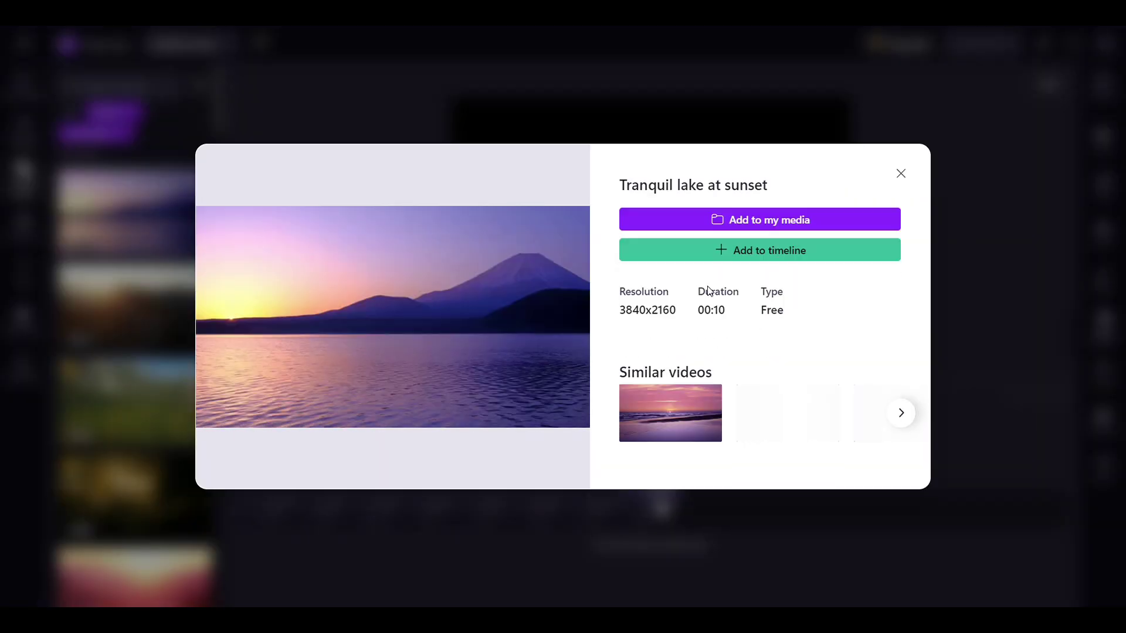
left_click(704, 253)
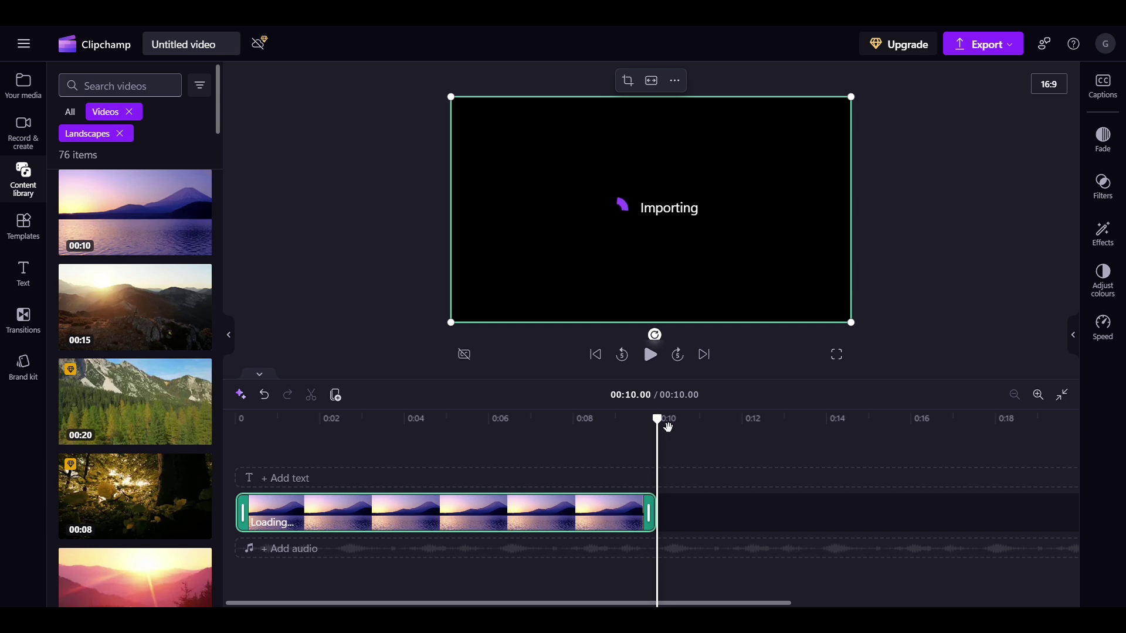
- Add a Typewriter title at the video's start, shortened to about 2.4 seconds, and a GROOVY title starting at about 3.5 seconds
left_click_drag(663, 428, 239, 420)
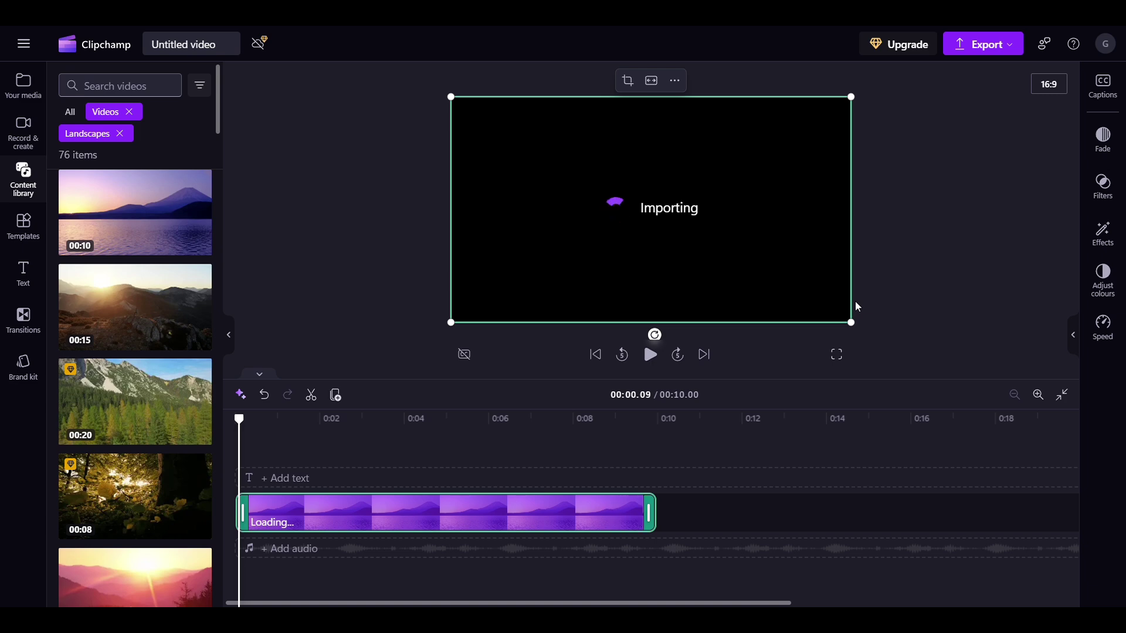
left_click(14, 282)
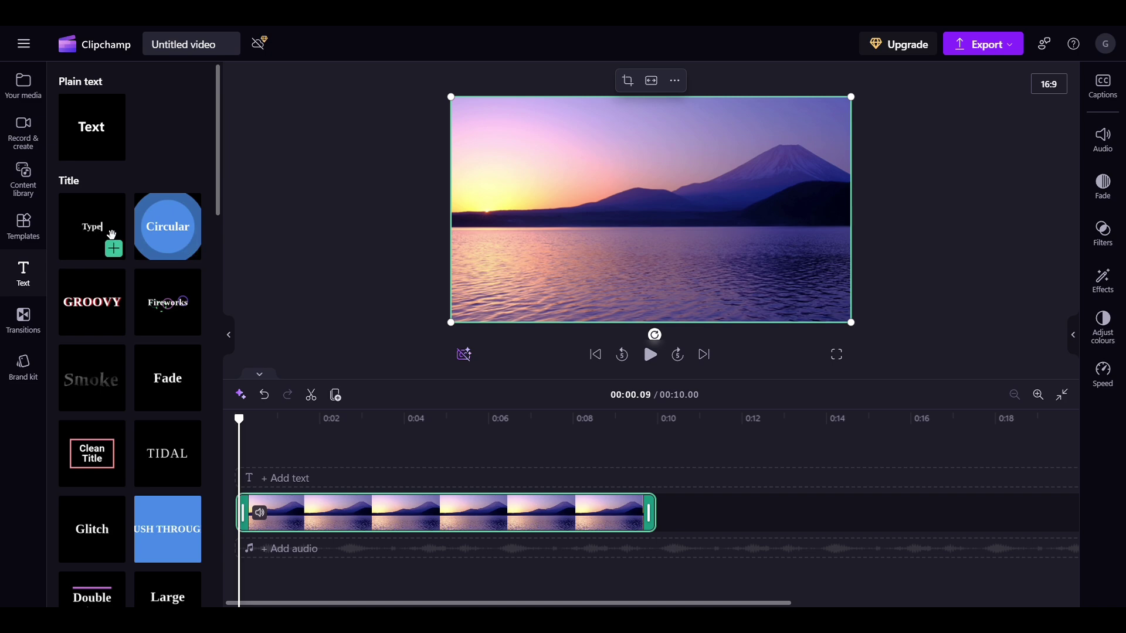
left_click_drag(122, 237, 369, 482)
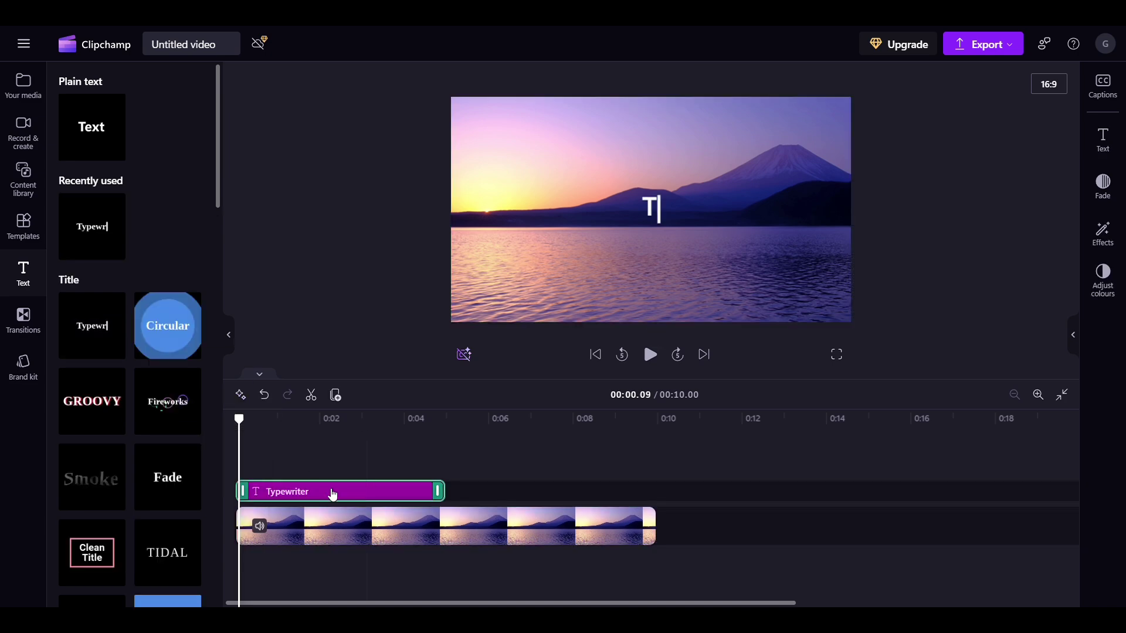
left_click_drag(443, 492, 336, 495)
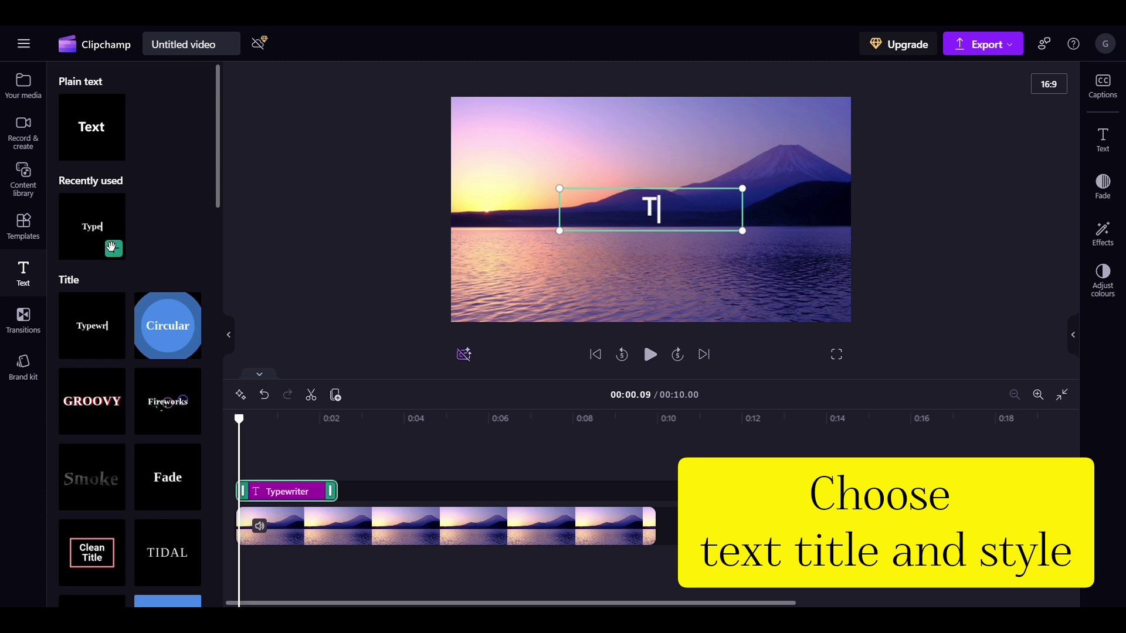
left_click_drag(95, 401, 418, 494)
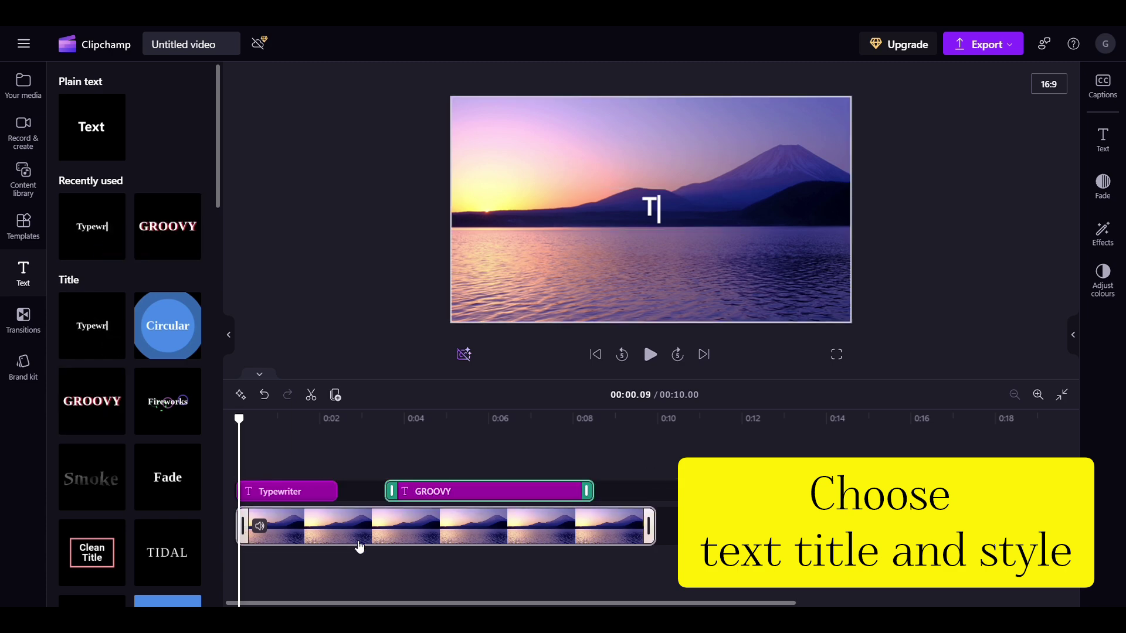
- Change the Typewriter title's text to "Hello Everyone"
left_click(650, 352)
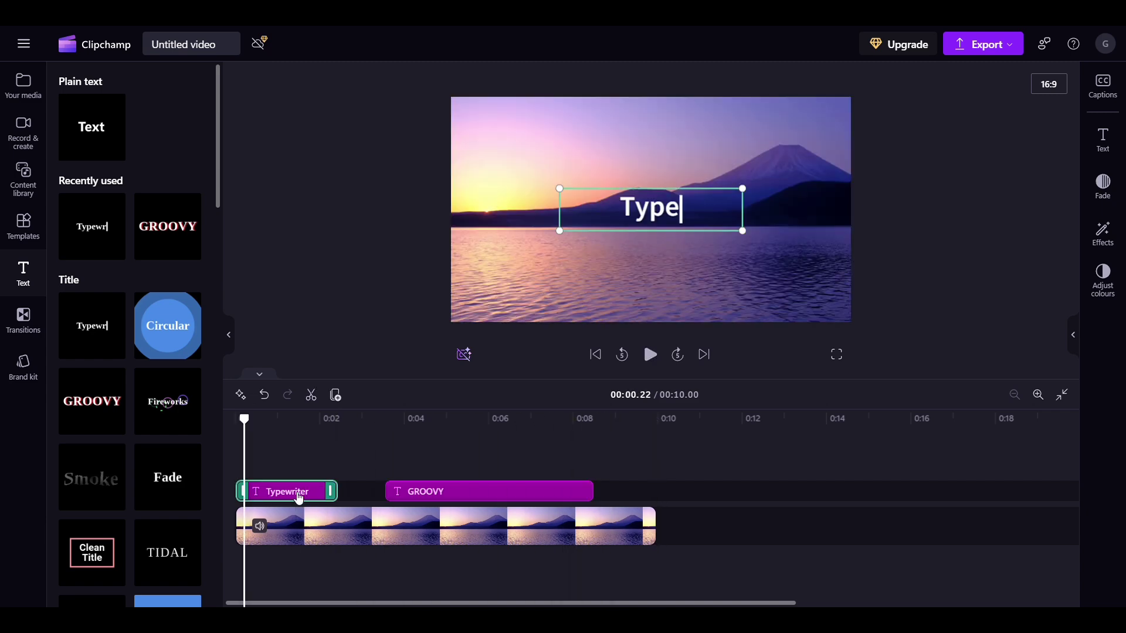
key("ctrl+a")
type("Hello E")
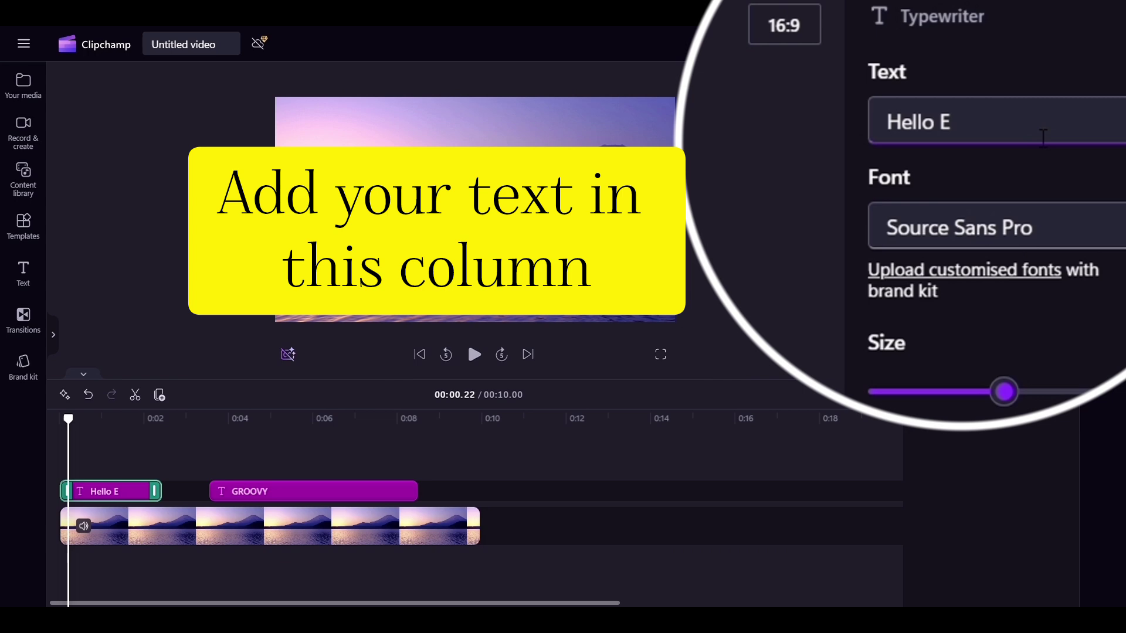
type("veryone")
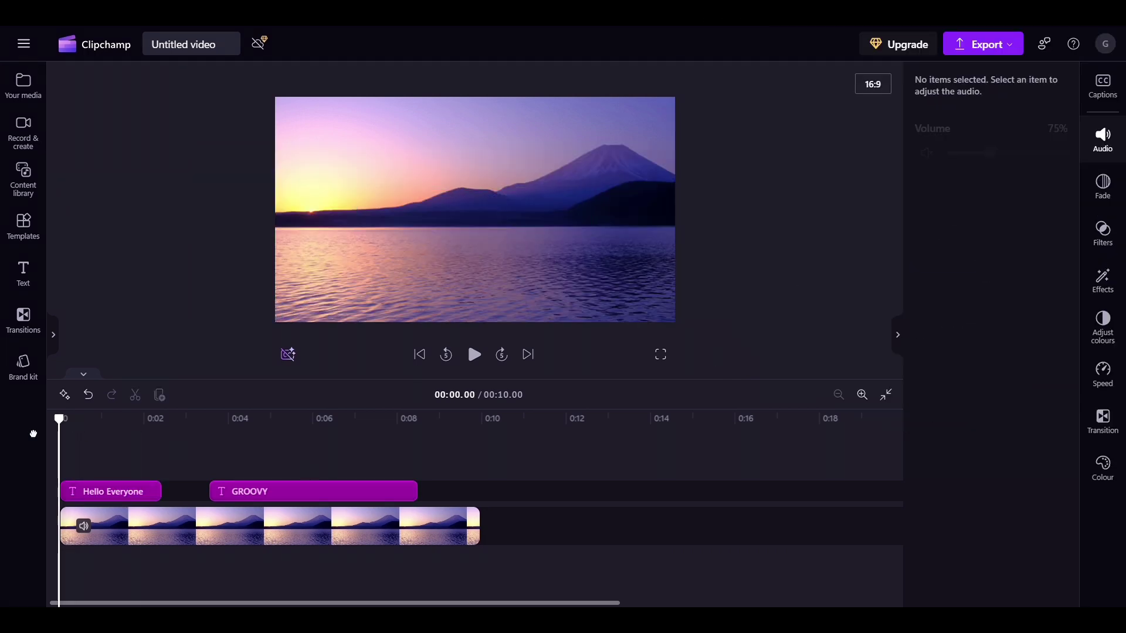
- Set the GROOVY title's text to "My name is" with the first name on a second line, and shorten it to end at about 6.3 seconds
left_click(474, 354)
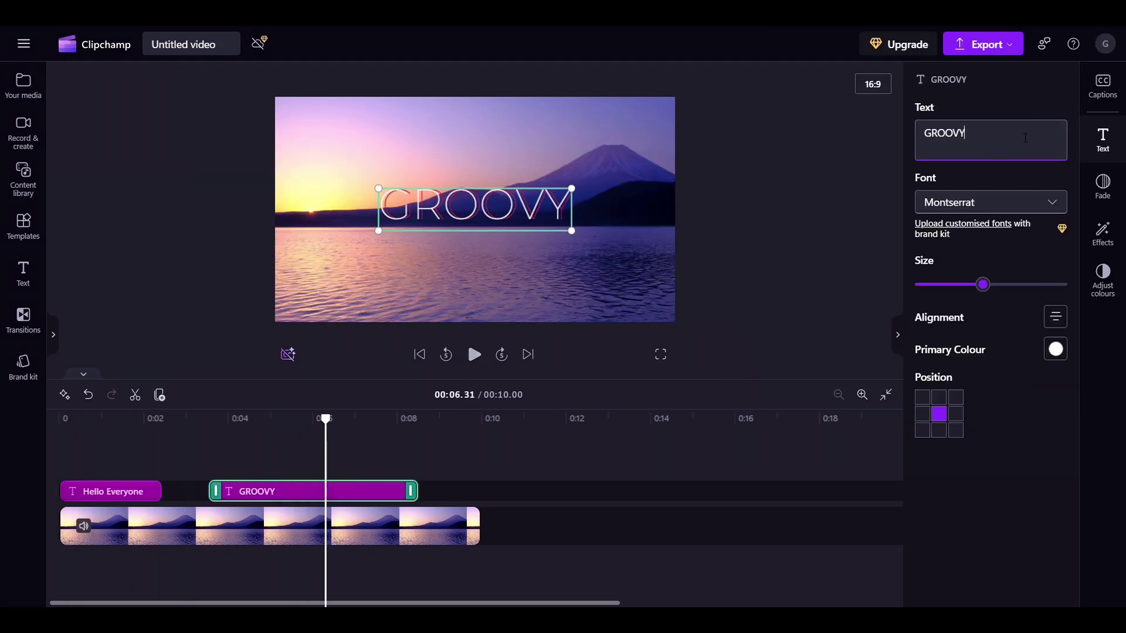
key("ctrl+a")
type("My")
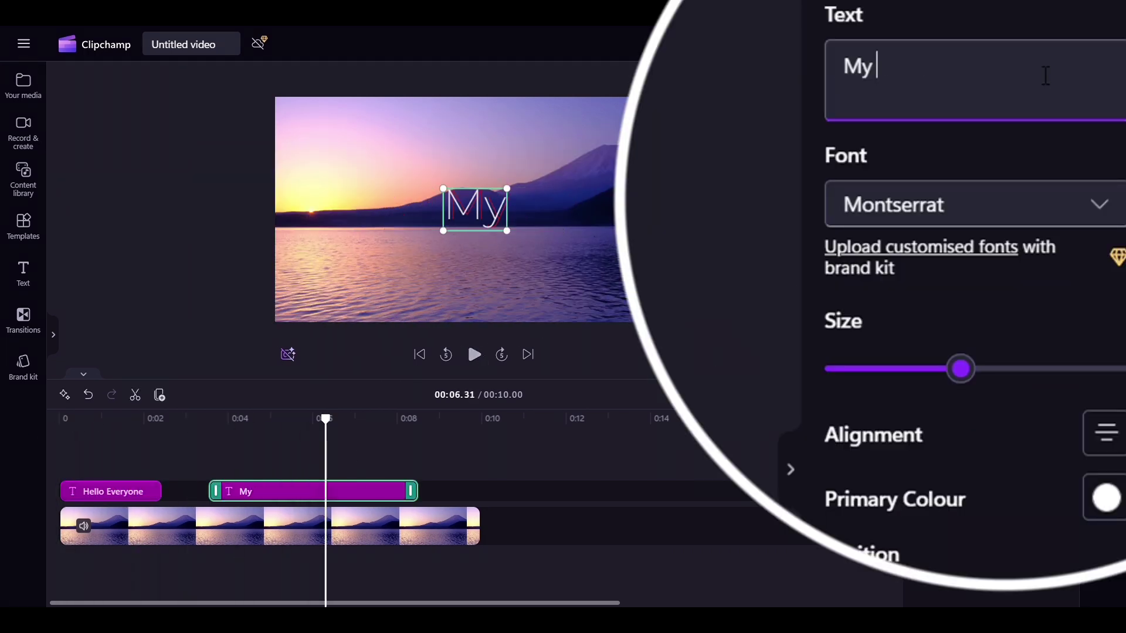
type(" name is")
key("Return")
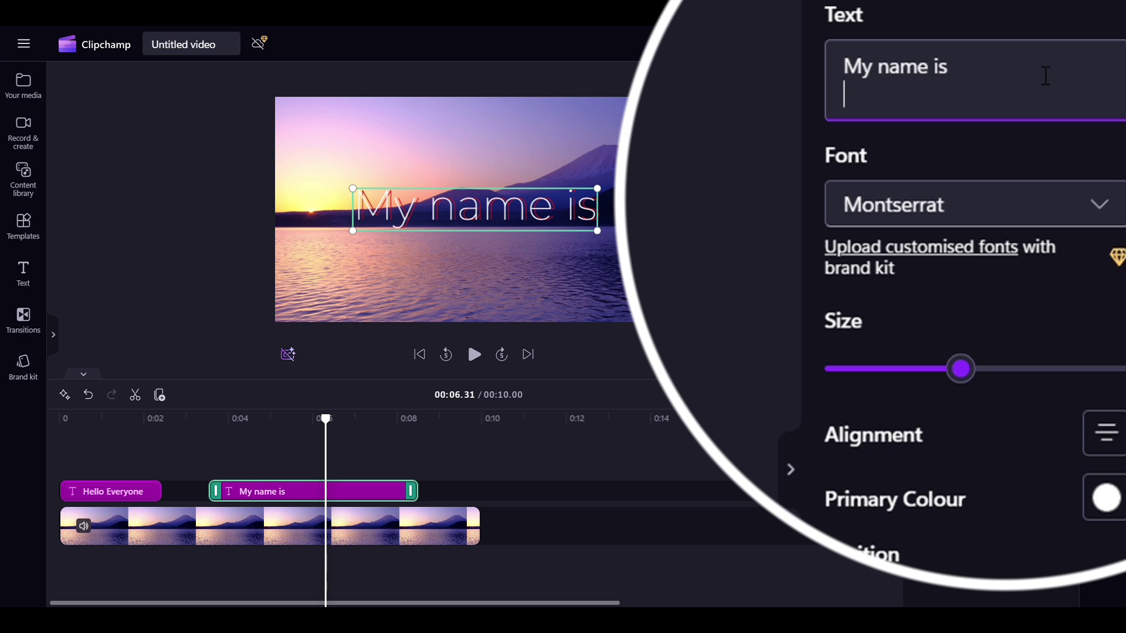
type("Gaurav")
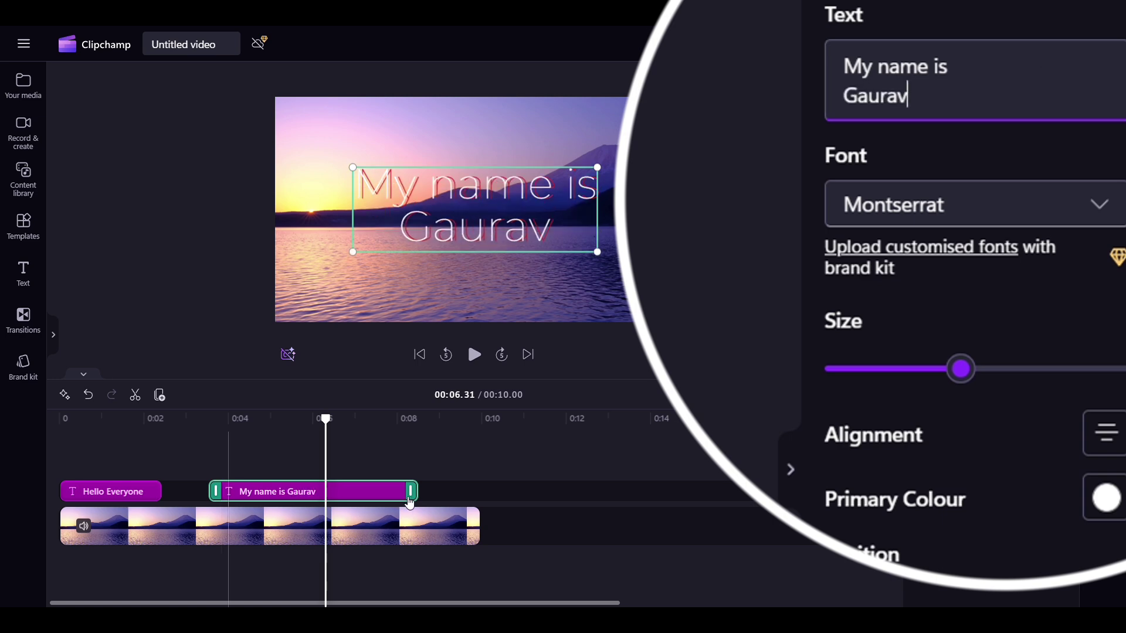
left_click_drag(409, 503, 325, 503)
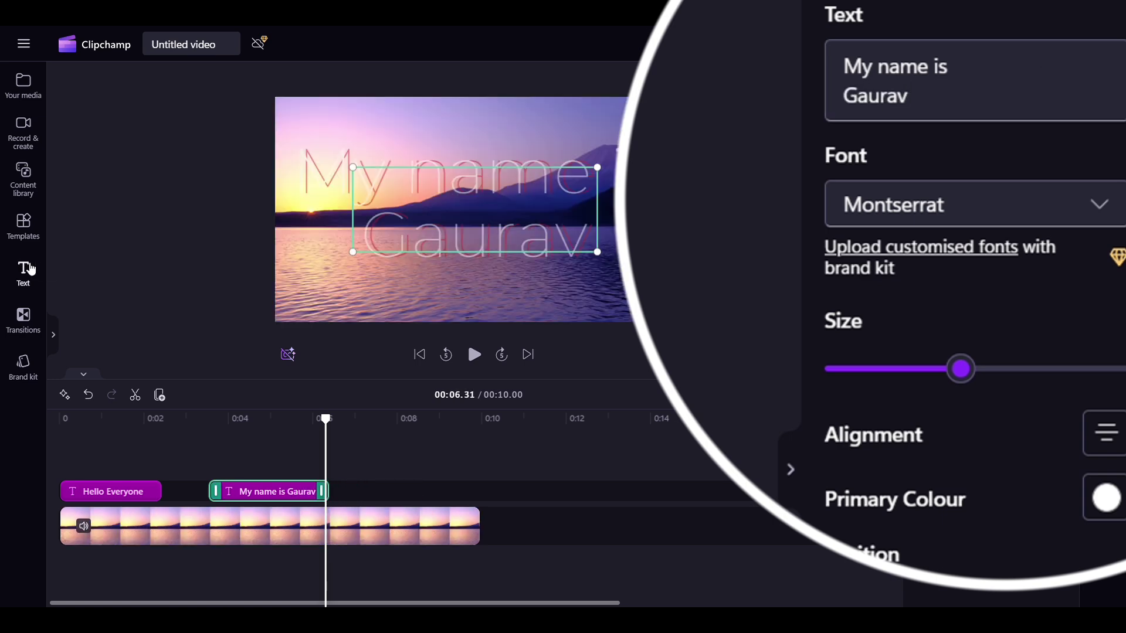
- Add a Fade title starting at about 7.2 seconds and trim it to end with the video clip
left_click(24, 271)
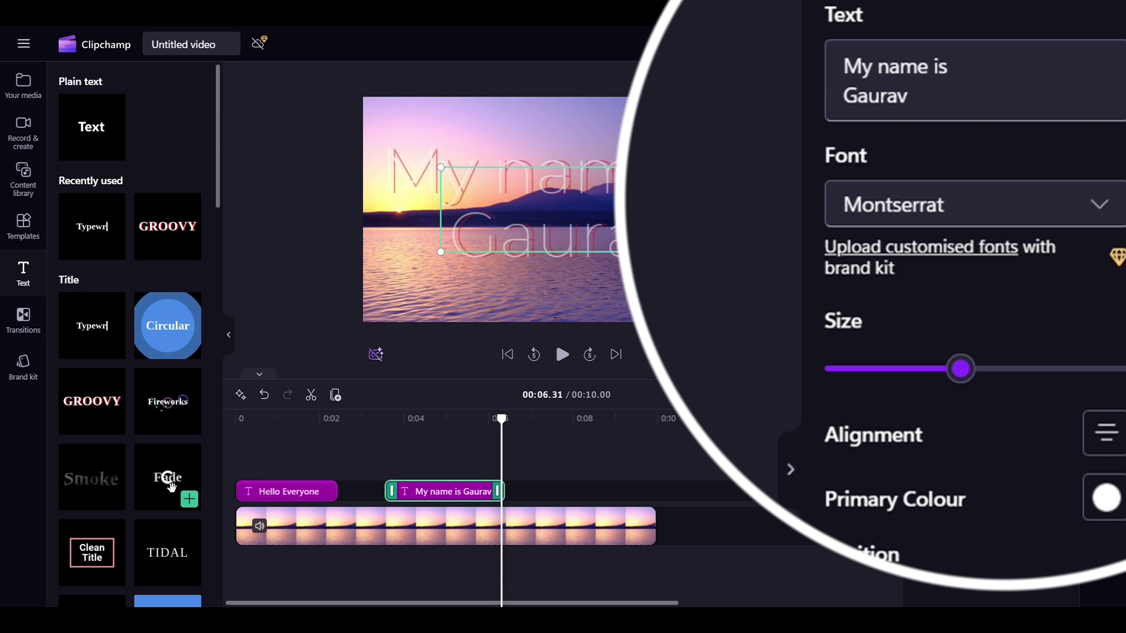
left_click_drag(171, 487, 578, 492)
left_click_drag(738, 491, 655, 503)
- Replace the Fade title's text with "Welcome to my channel"
left_click_drag(501, 418, 585, 418)
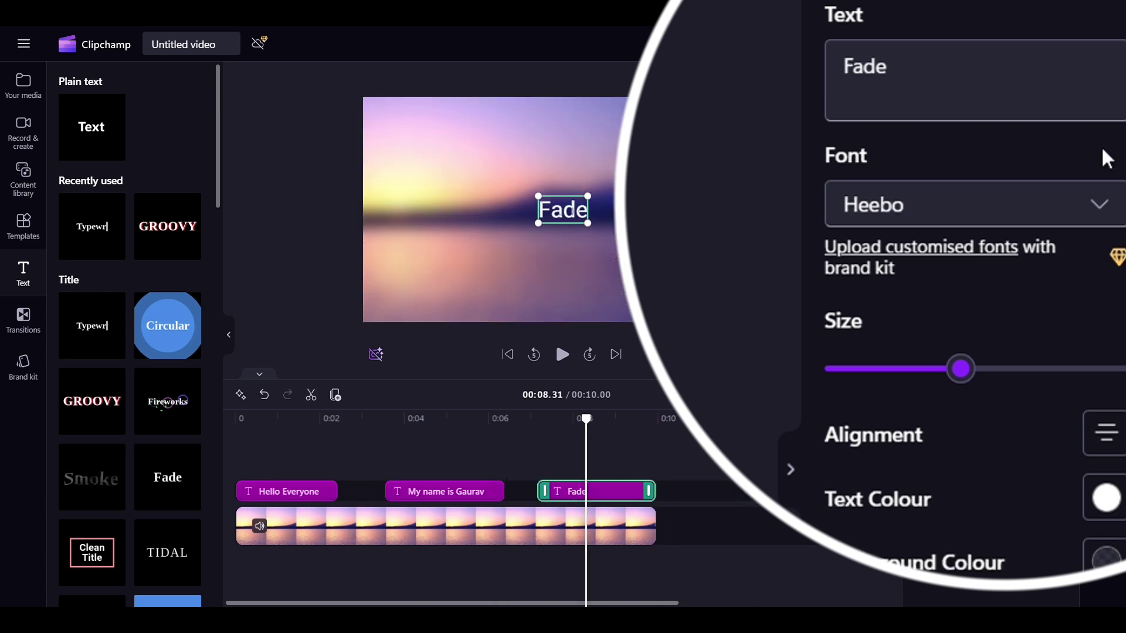
left_click(1005, 148)
key("BackSpace")
key("BackSpace")
key("BackSpace")
key("BackSpace")
type("Welcome to ")
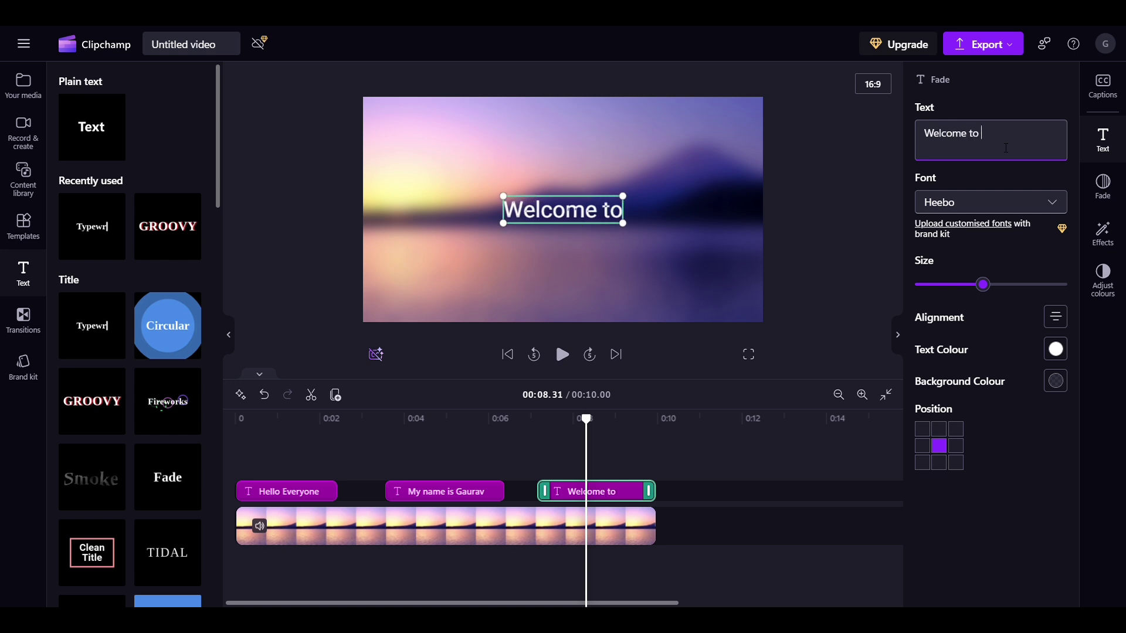
type("my channel")
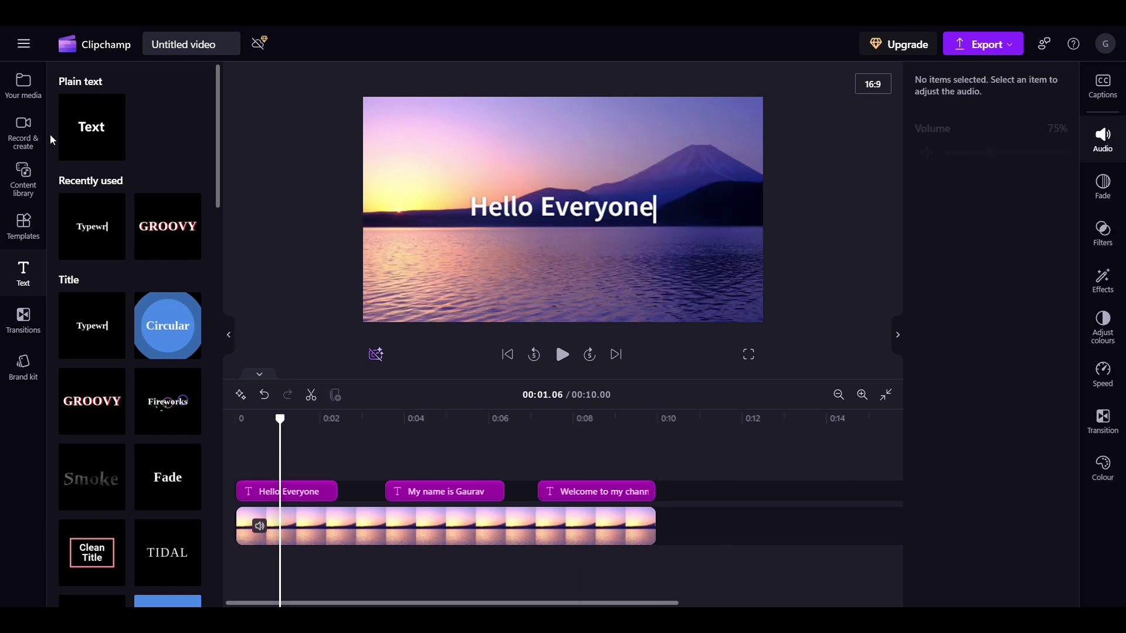
- Add a text-to-speech clip at the start of the timeline with the script "Hello Everyone"
left_click(35, 134)
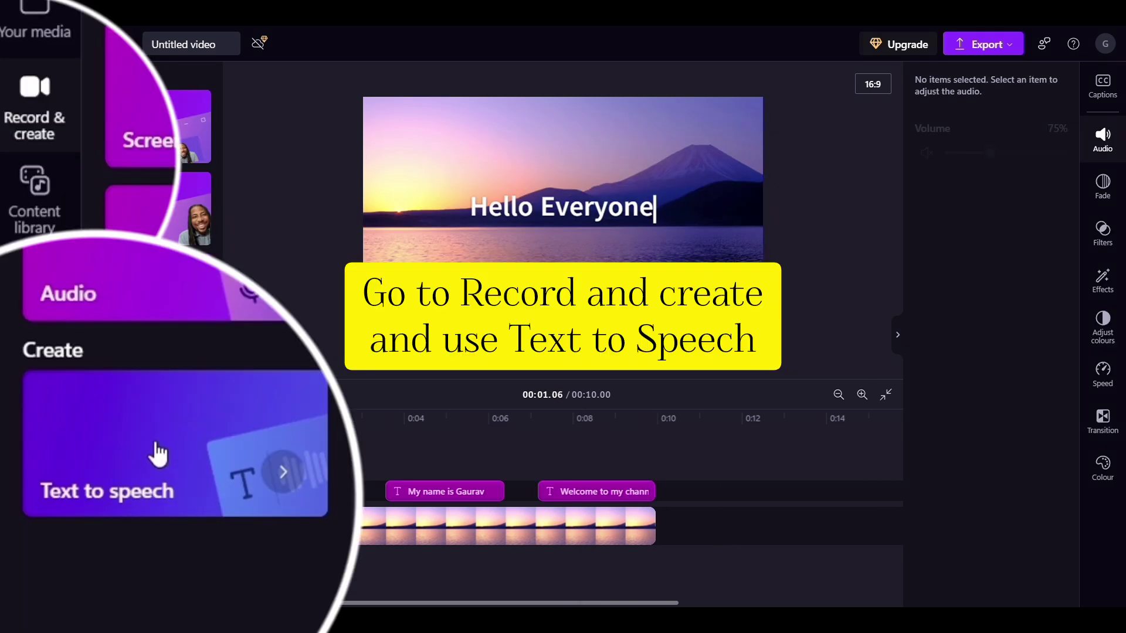
left_click(126, 476)
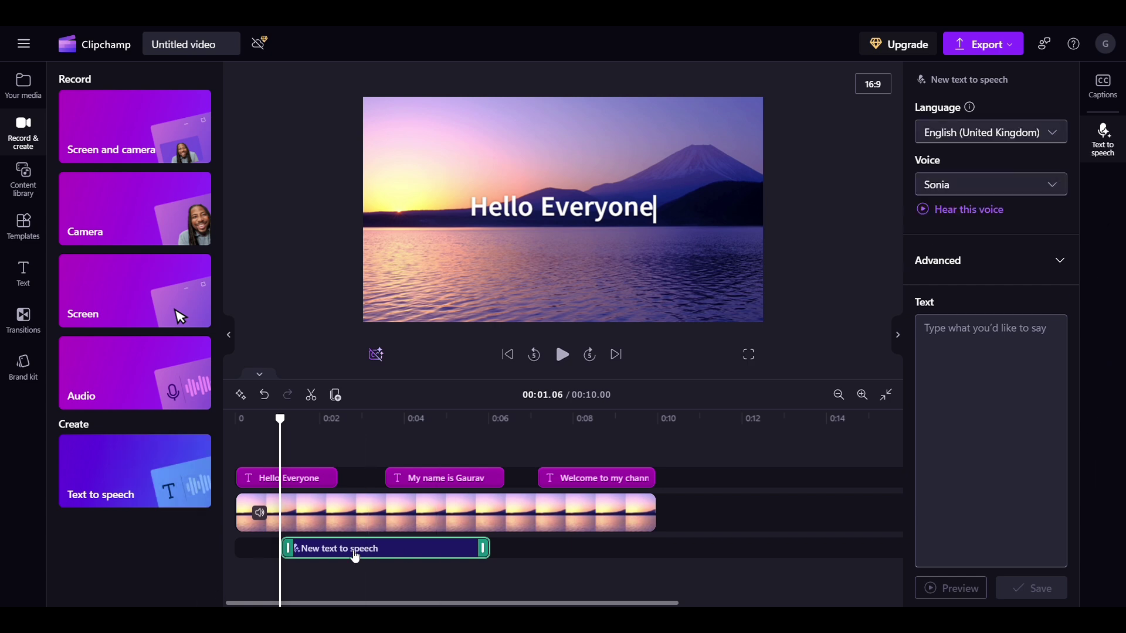
left_click_drag(374, 560, 328, 560)
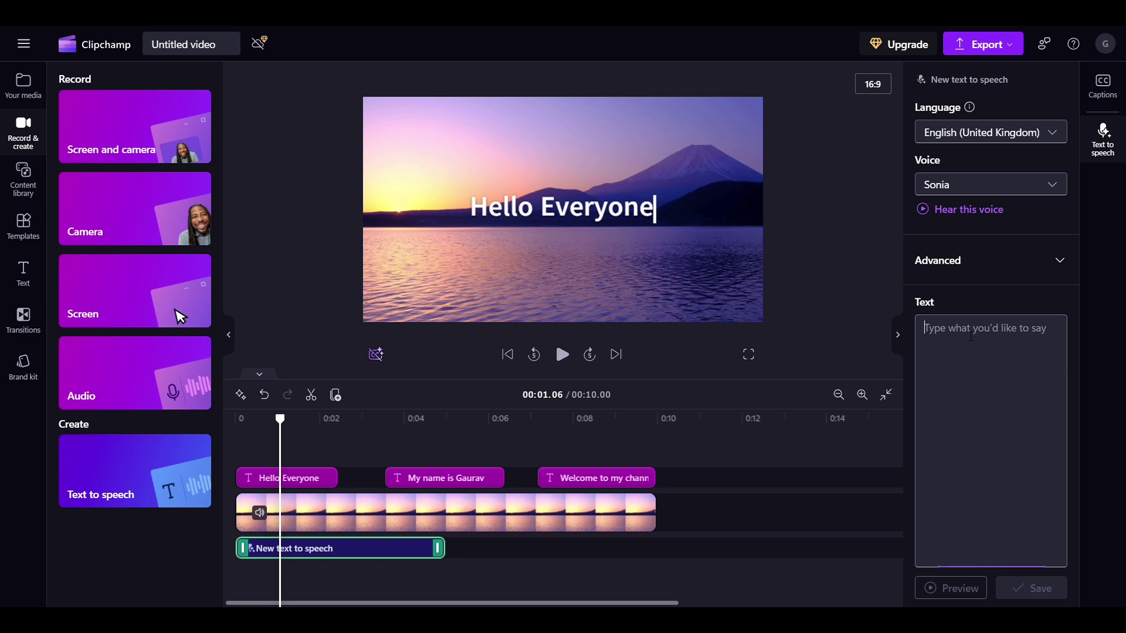
type("Hello Everyone")
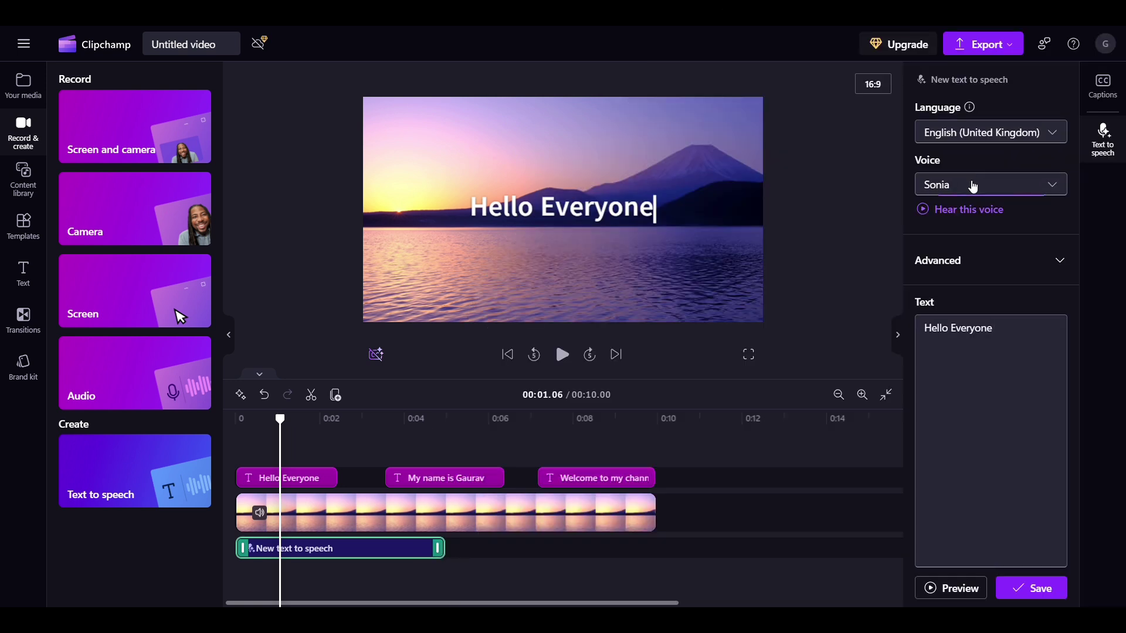
- Try the Ethan voice for the "Hello Everyone" speech clip and preview how it sounds
left_click(969, 184)
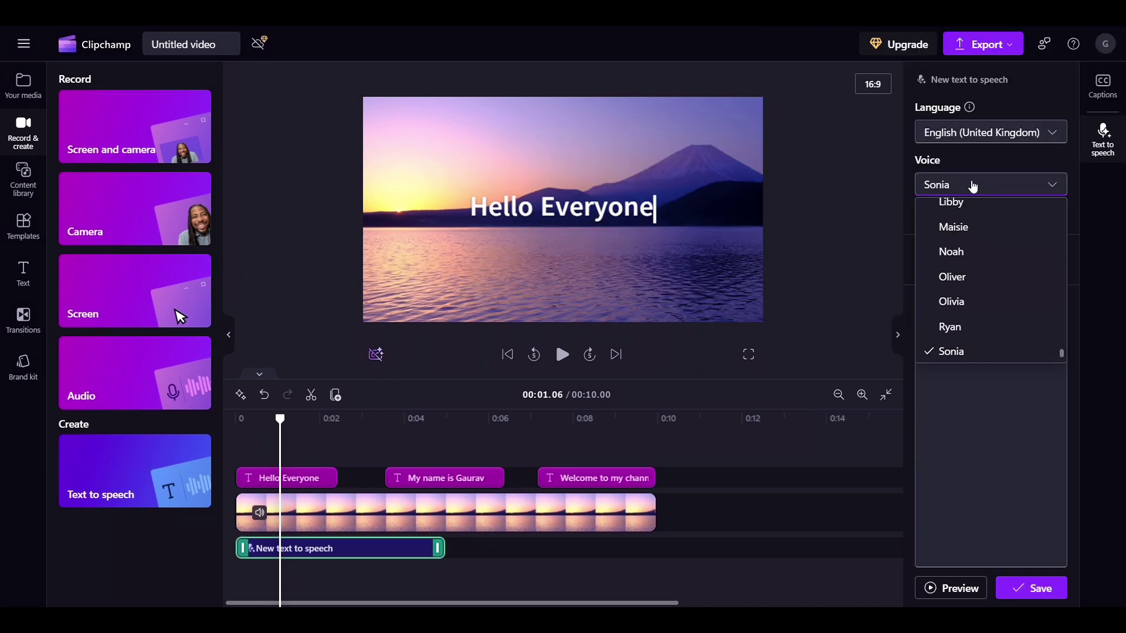
scroll(970, 271, "down", 1)
scroll(970, 271, "up", 3)
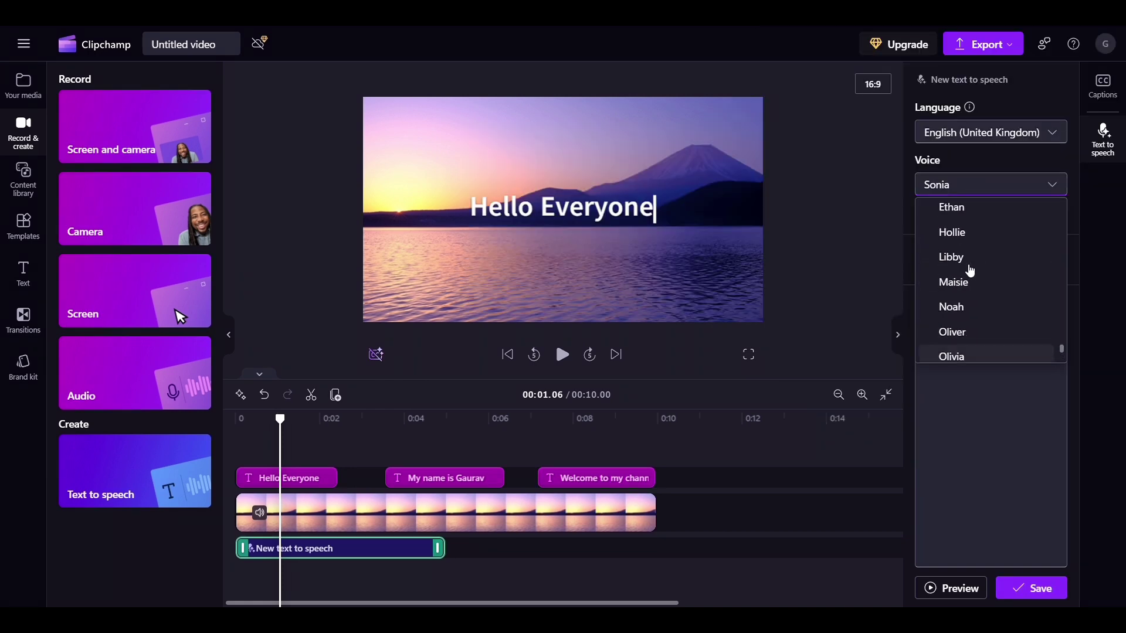
scroll(969, 271, "up", 10)
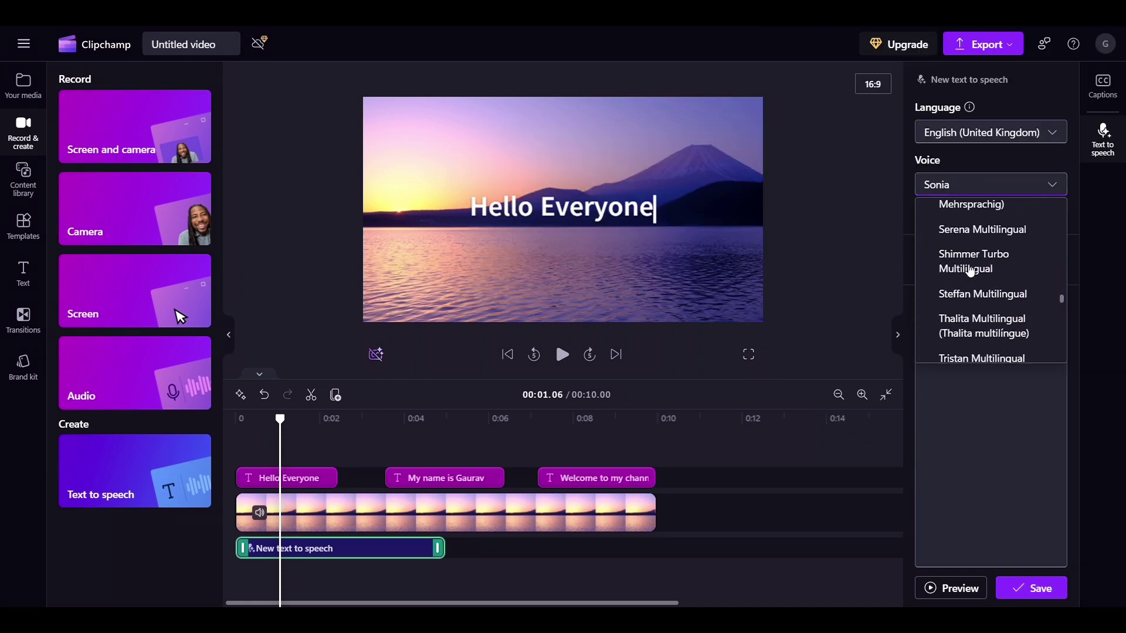
scroll(970, 271, "up", 3)
scroll(970, 271, "down", 15)
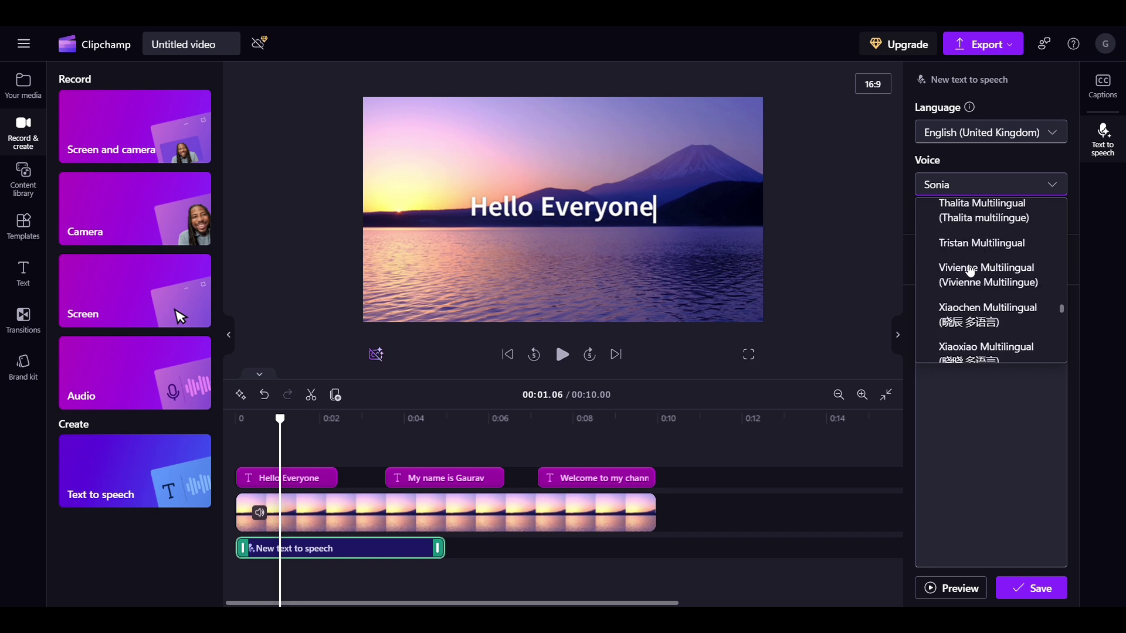
scroll(970, 270, "down", 2)
scroll(969, 270, "up", 4)
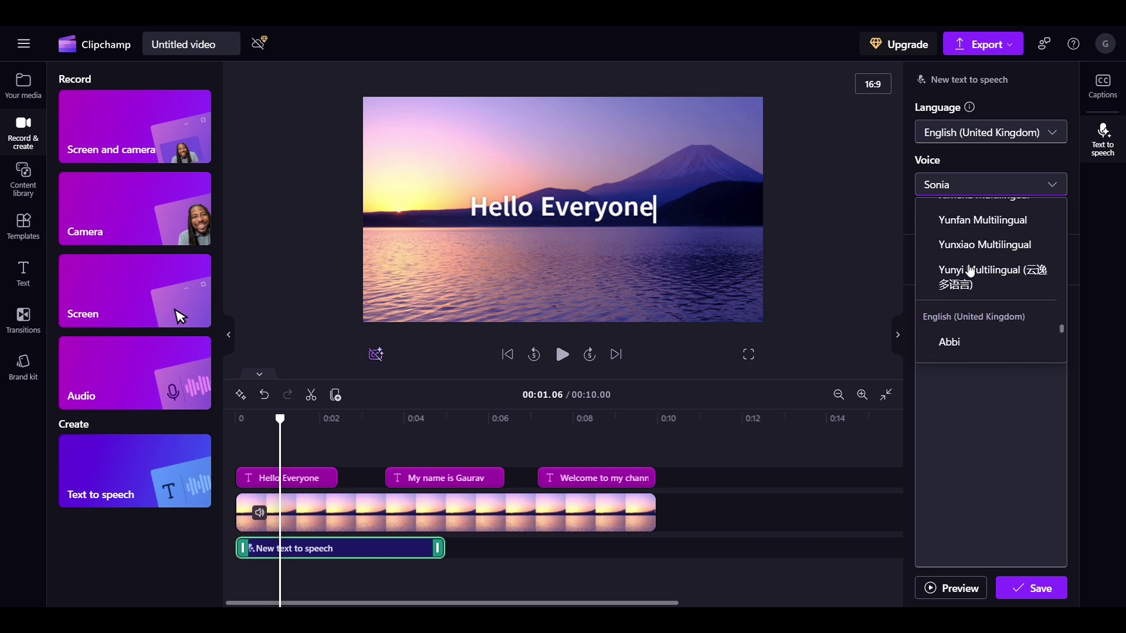
scroll(969, 271, "down", 1)
scroll(969, 271, "down", 5)
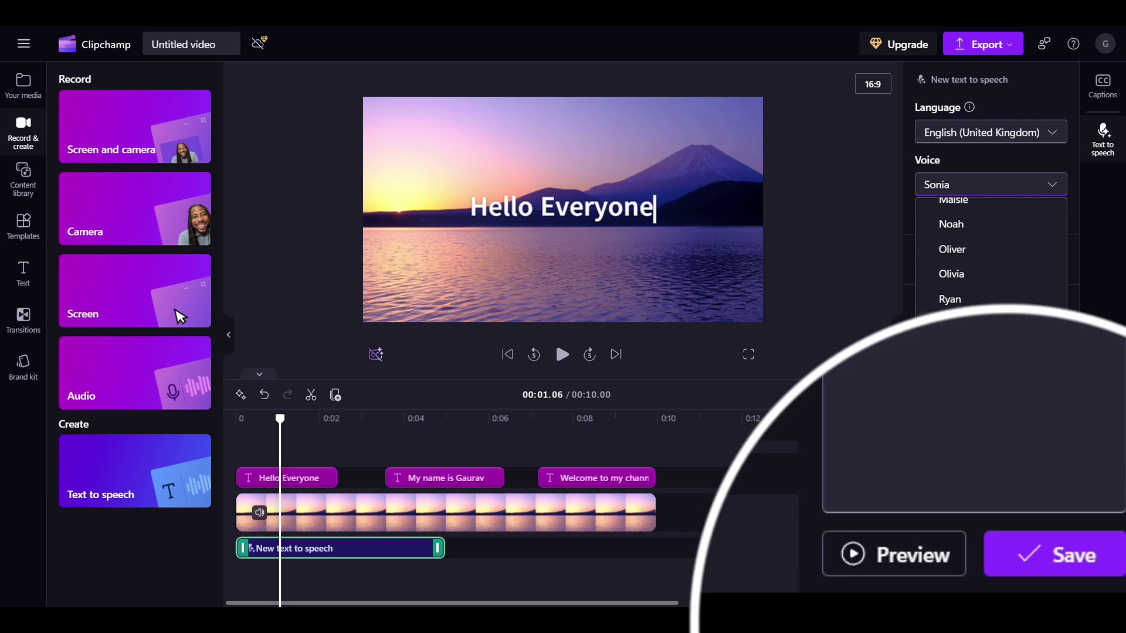
scroll(970, 270, "up", 2)
scroll(967, 264, "up", 3)
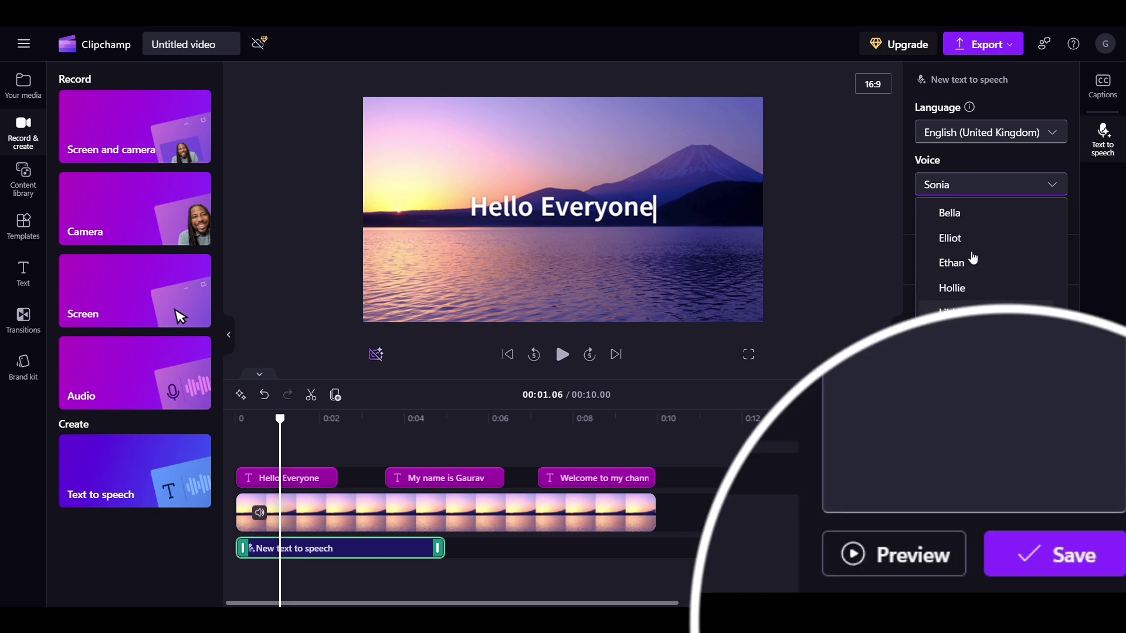
left_click(952, 263)
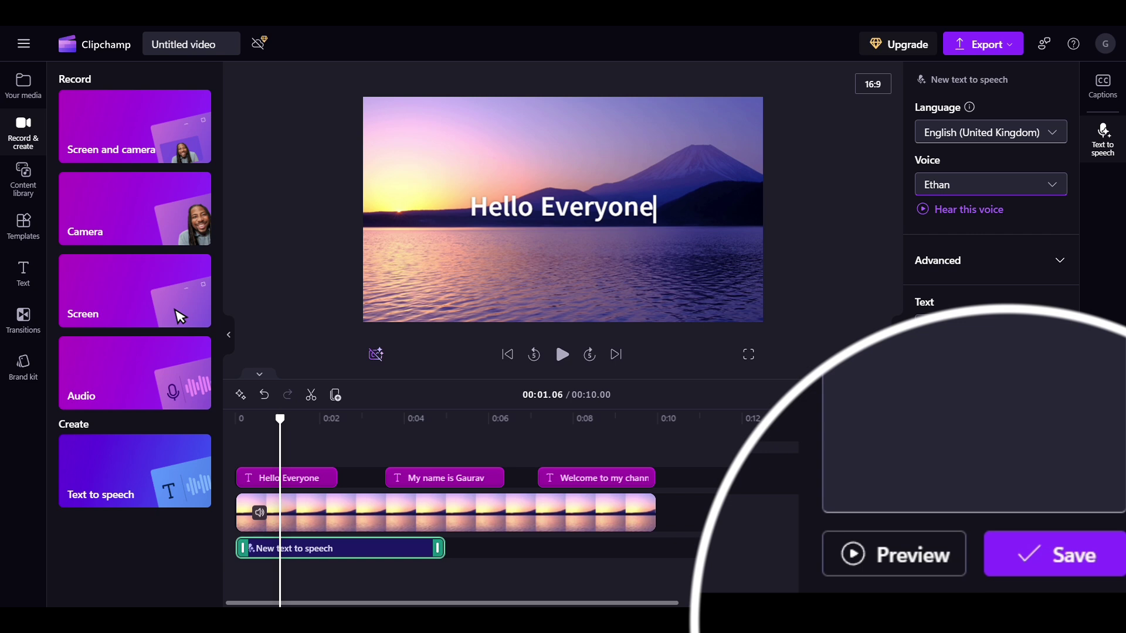
left_click(867, 566)
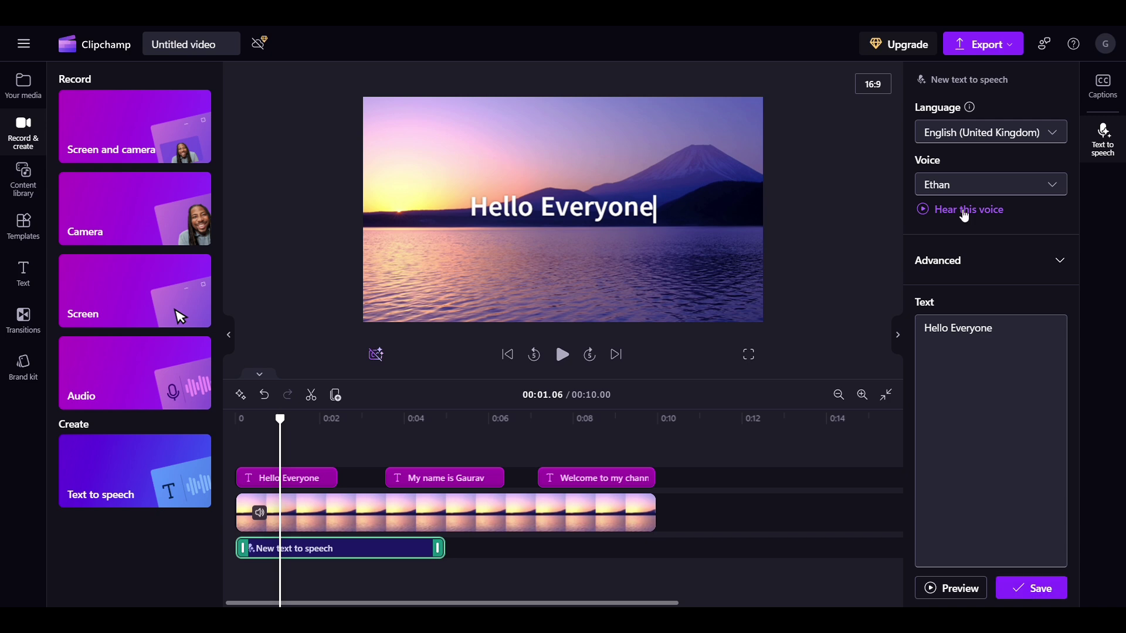
- Set the "Hello Everyone" speech clip's voice to Oliver, preview it, and save the clip
left_click(960, 197)
scroll(972, 304, "down", 3)
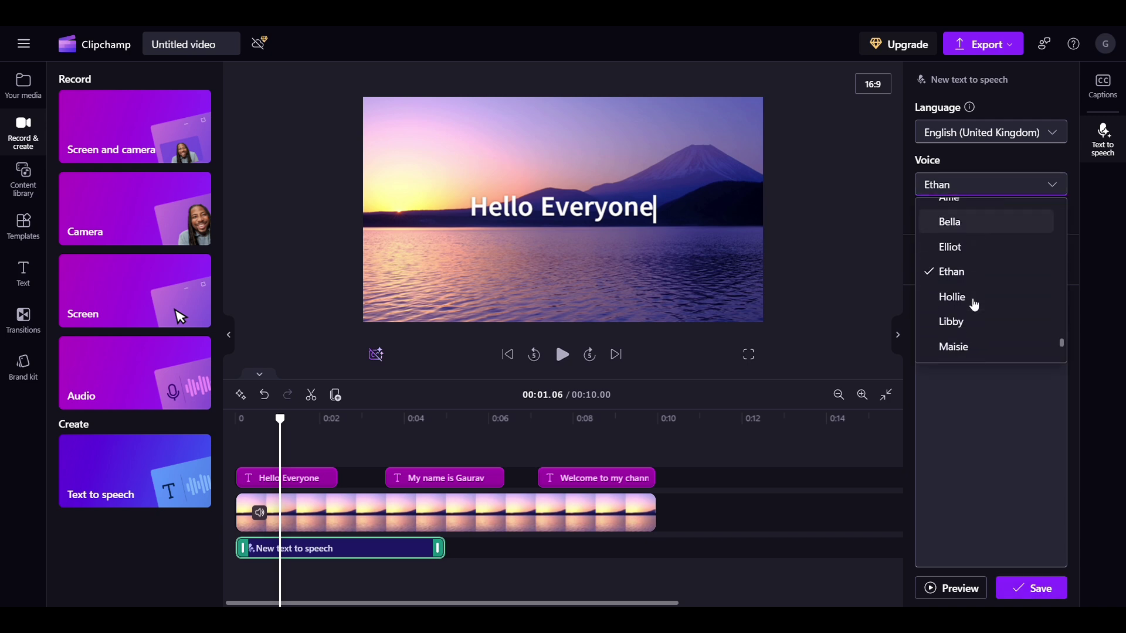
scroll(973, 302, "down", 1)
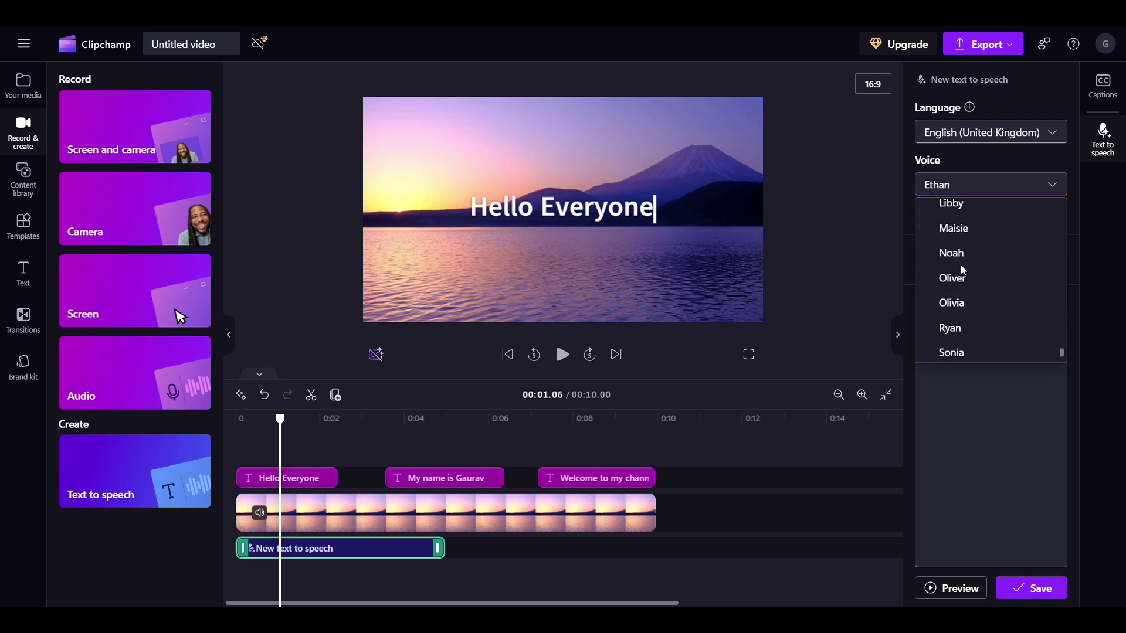
left_click(963, 279)
left_click(939, 585)
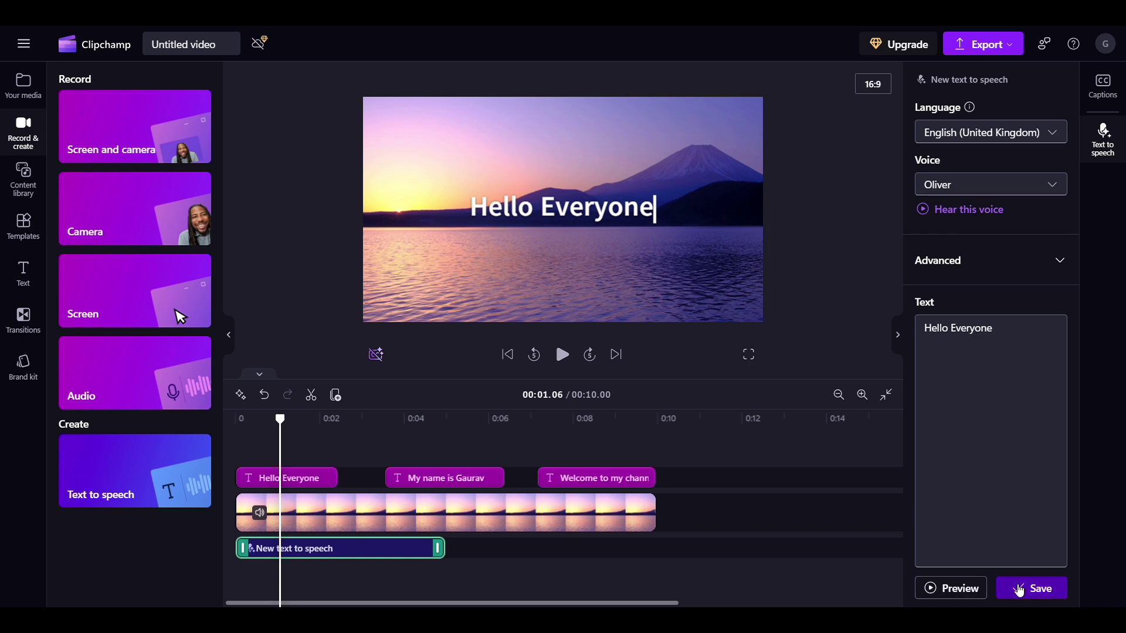
left_click(1019, 590)
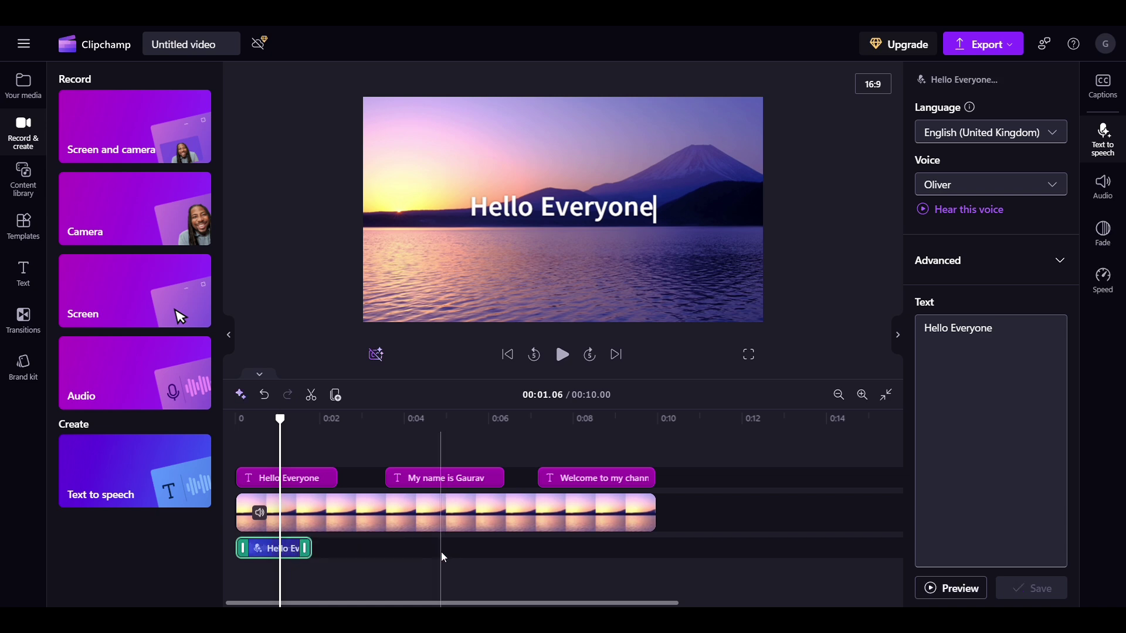
- Play the video from the start to check the first voiceover, and try to extend its clip to the title's end
left_click_drag(281, 421, 229, 434)
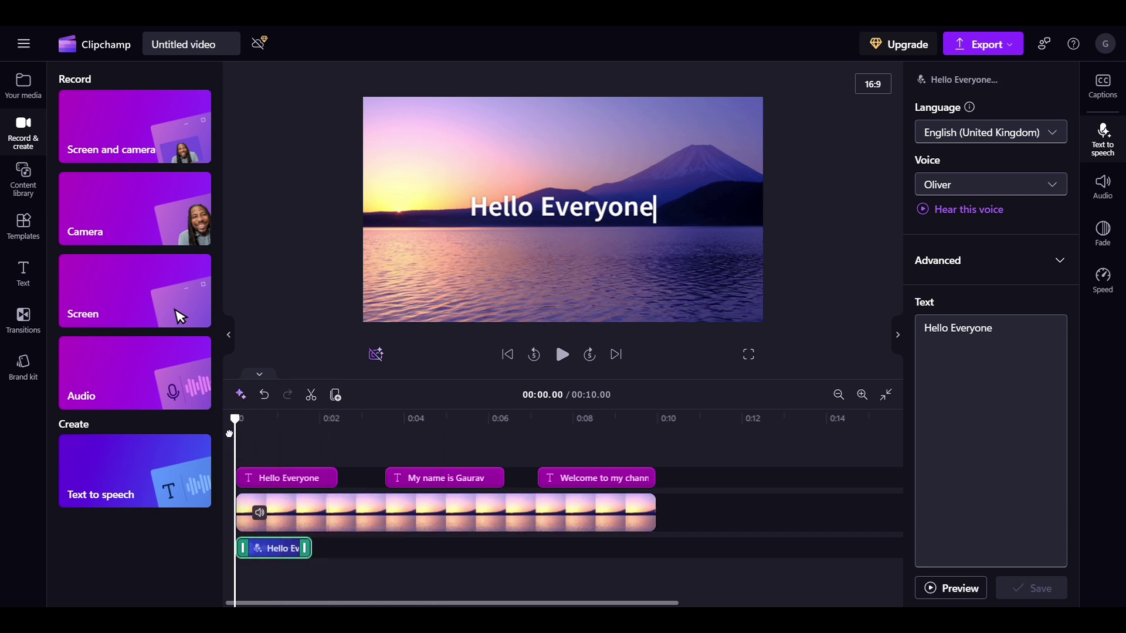
left_click(561, 356)
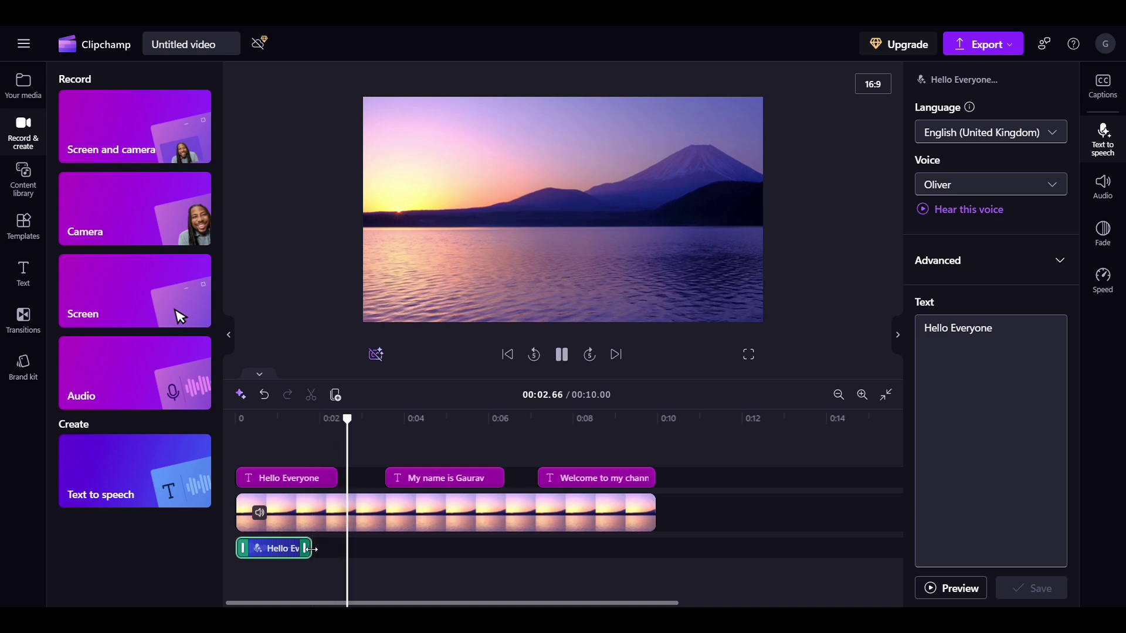
left_click_drag(309, 550, 337, 553)
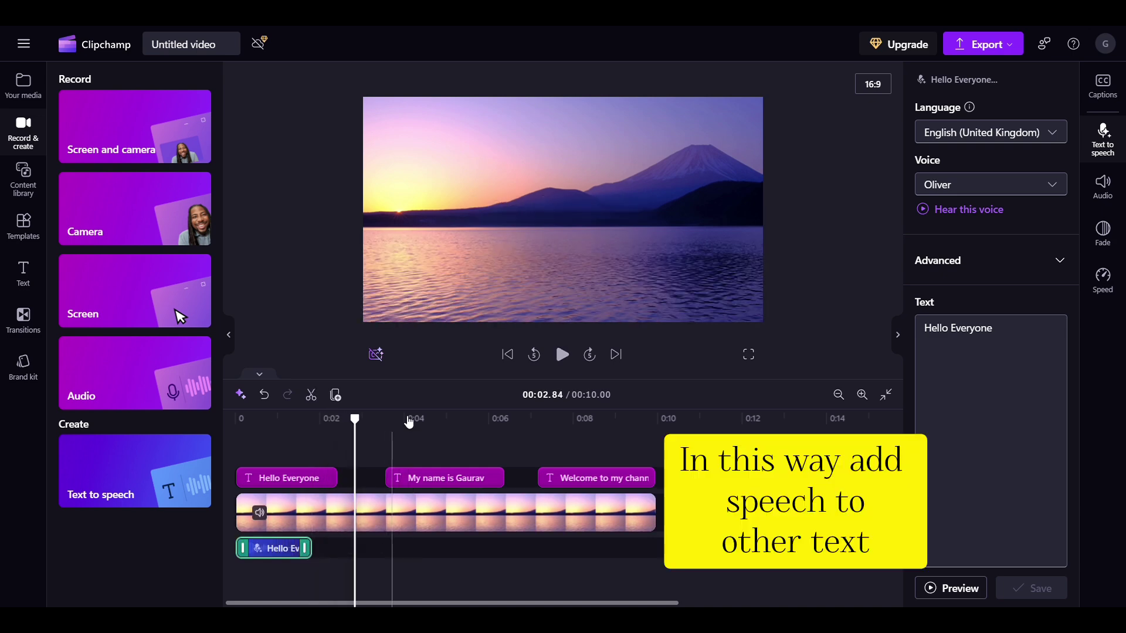
- Add a text-to-speech clip aligned with the second title's start, with the script "My name is" plus the first name, and save it
left_click(386, 420)
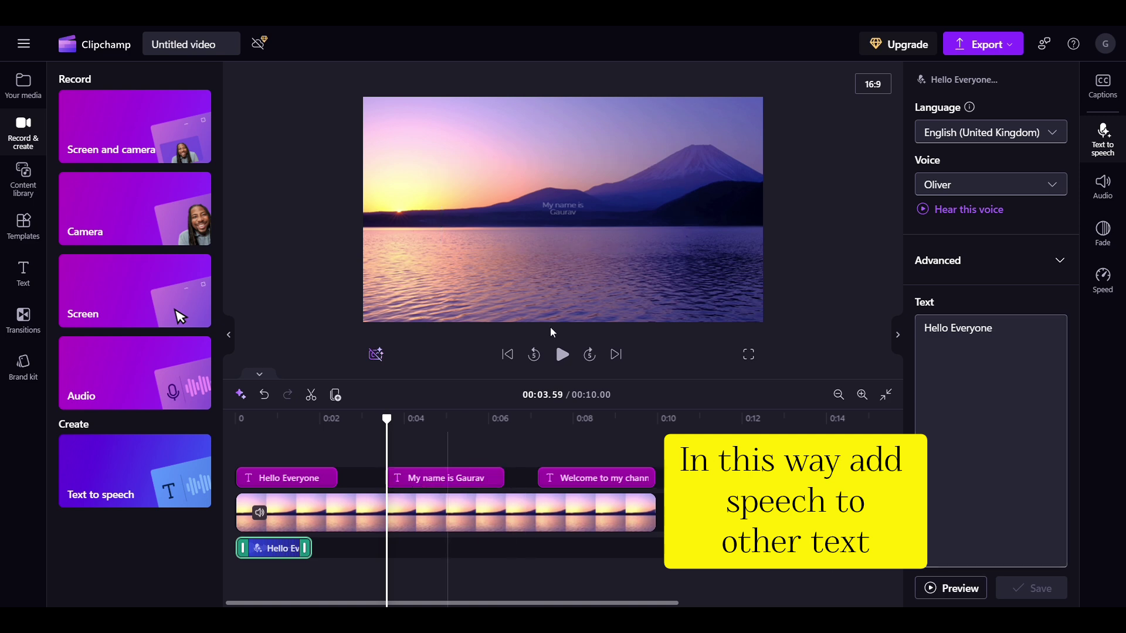
left_click(426, 420)
left_click(444, 478)
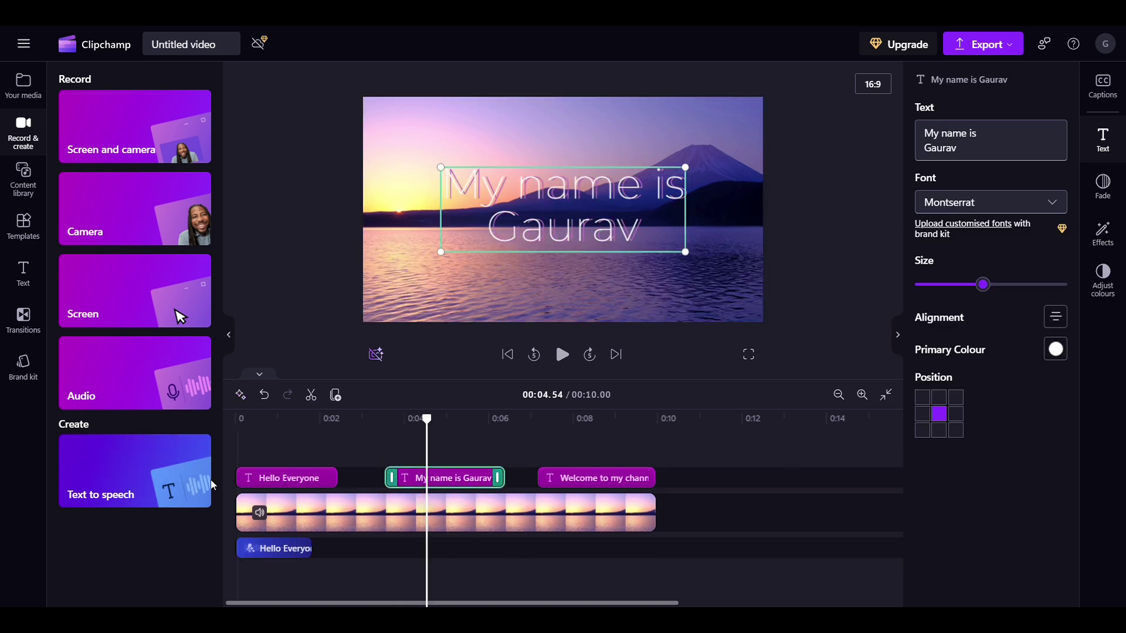
left_click_drag(578, 551, 536, 562)
left_click(1037, 350)
type("My name is Gaurav")
left_click(1030, 588)
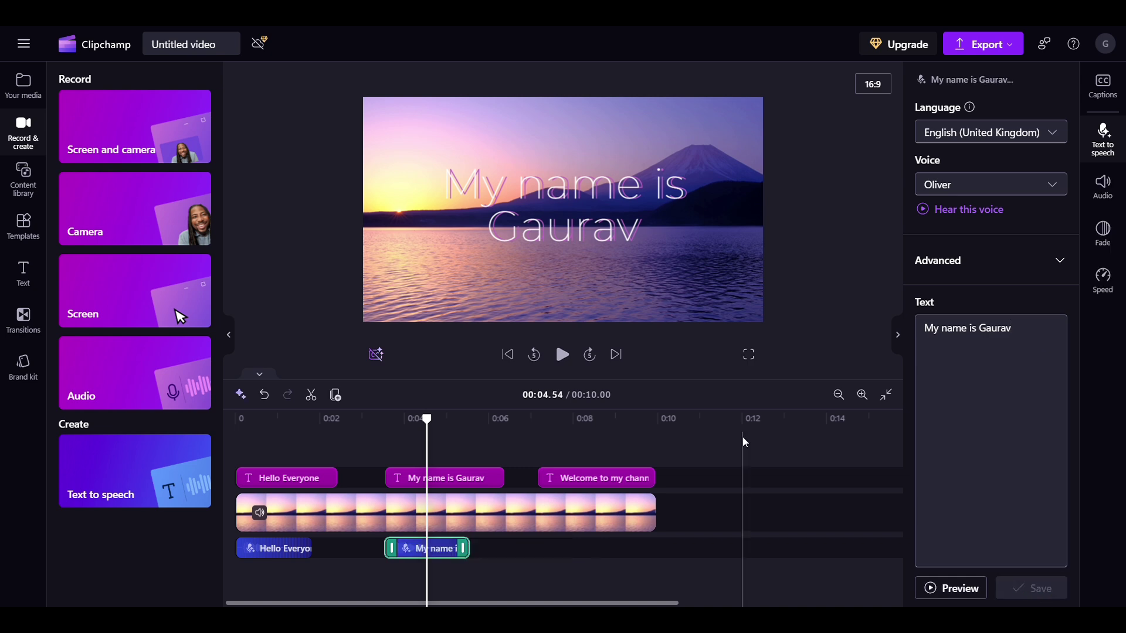
- Add a text-to-speech clip aligned with the third title's start, with the script "Welcome to my channel", and save it
left_click(616, 484)
left_click(134, 471)
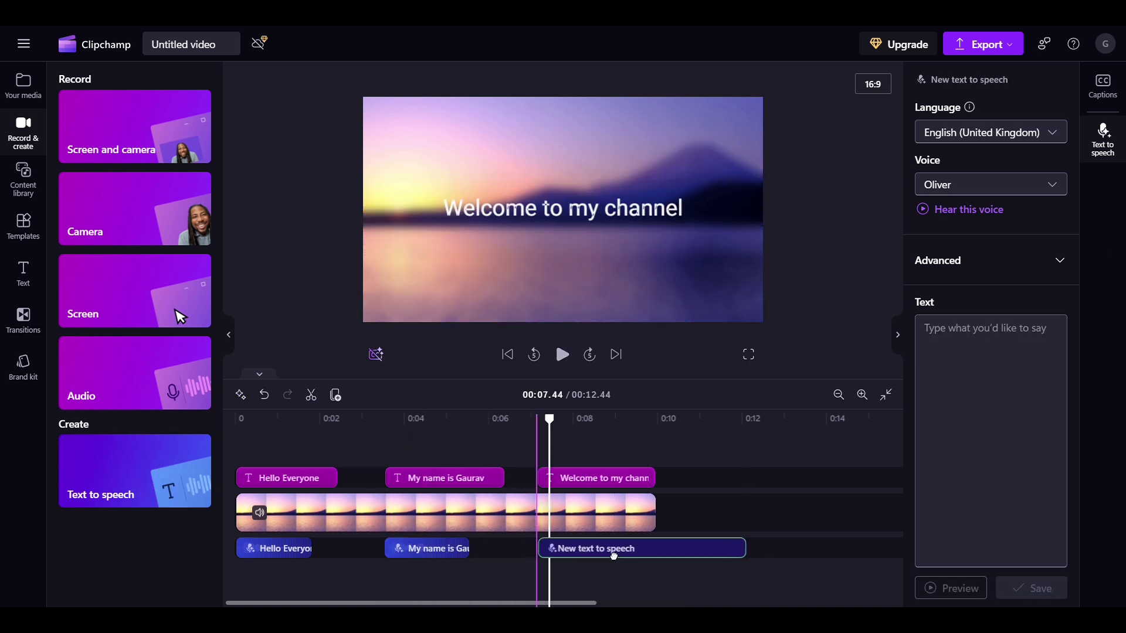
left_click(1035, 342)
type("Welcome to my channel")
left_click(1031, 588)
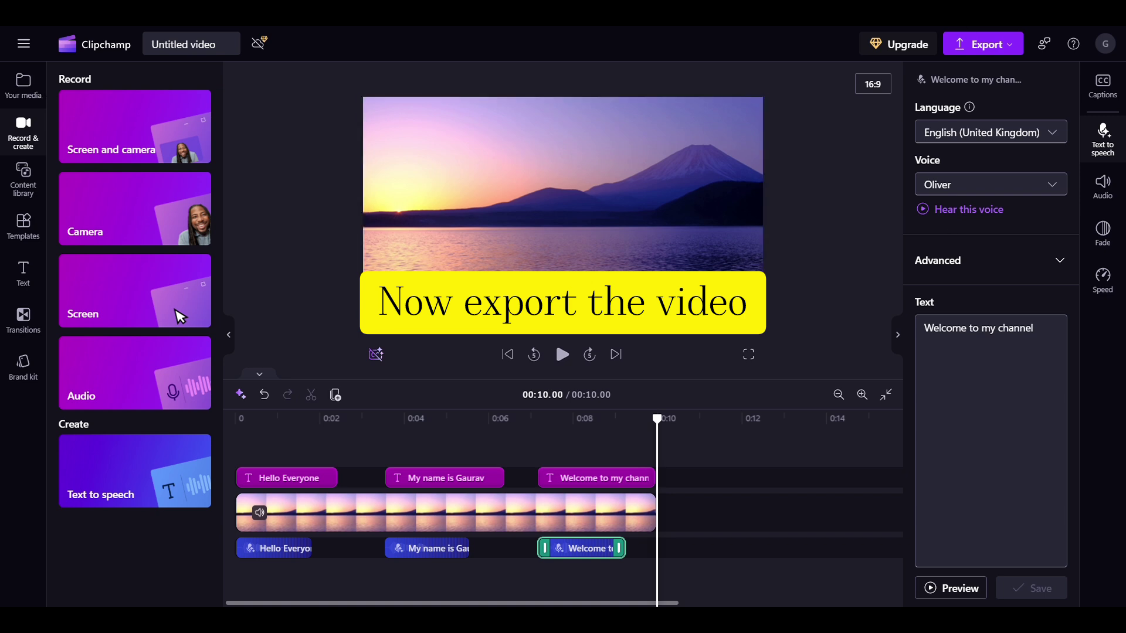
- Dismiss the satisfaction survey and bring up the video quality choices for exporting the video
left_click(971, 39)
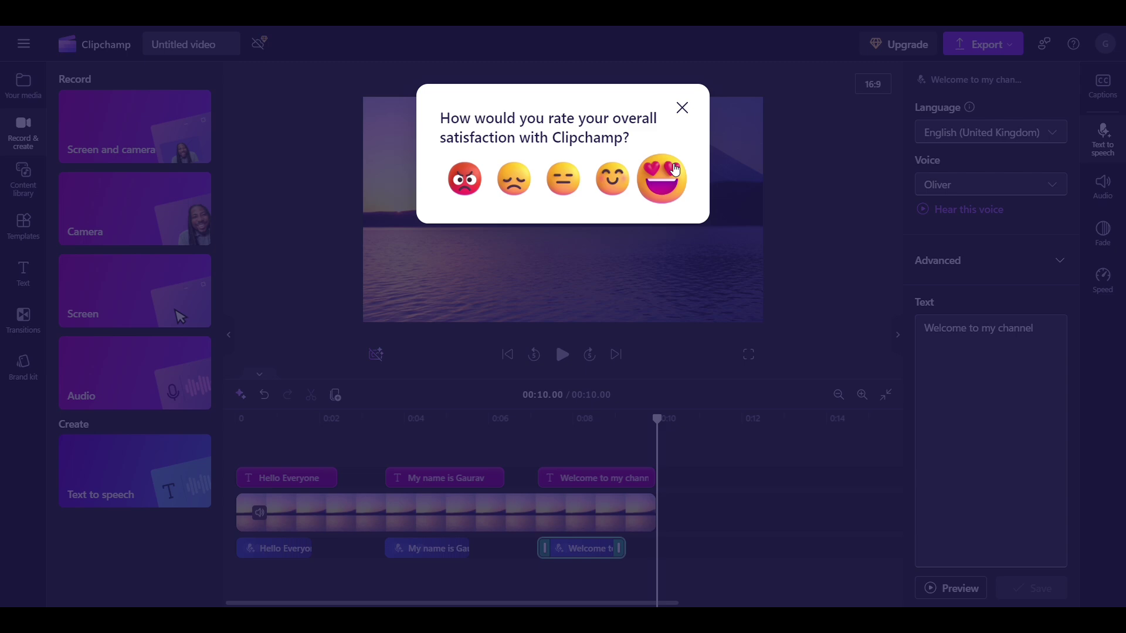
left_click(682, 107)
left_click(965, 47)
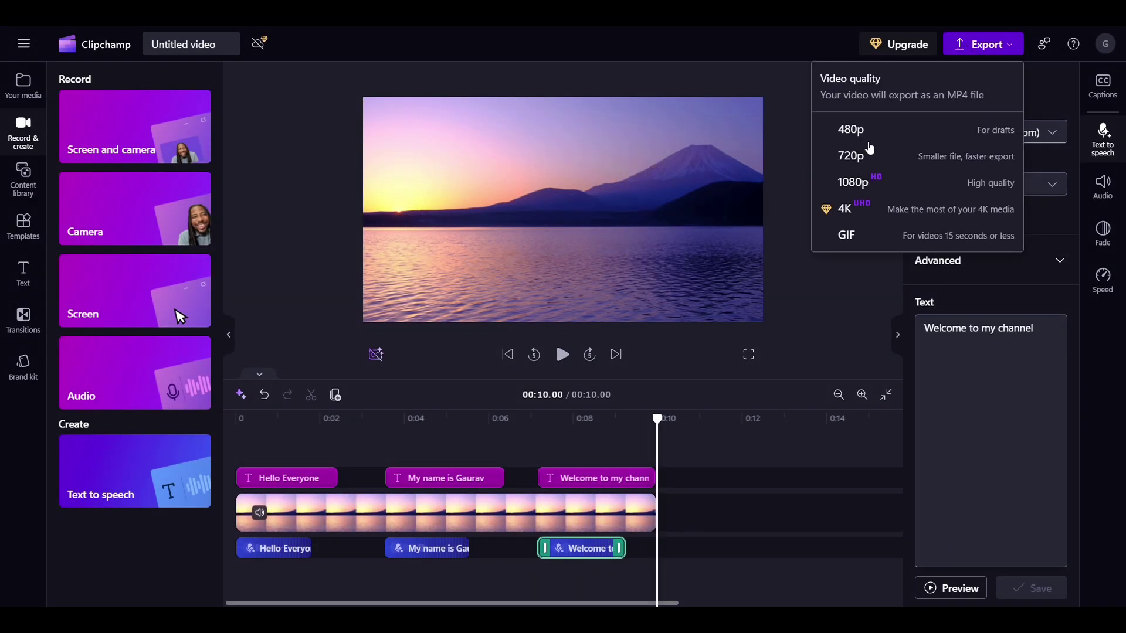